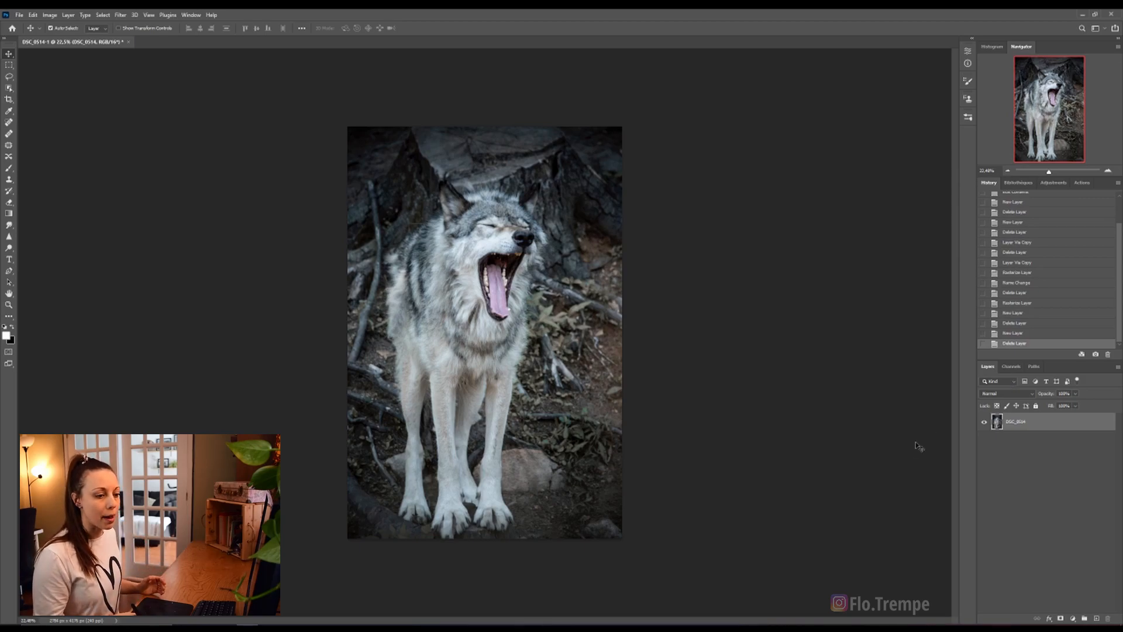
Step: Rename the DSC_0514 photo layer as backup
{"action": "double_click", "coordinate": [1015, 416]}
{"action": "type", "text": "backup"}
{"action": "key", "text": "Return"}
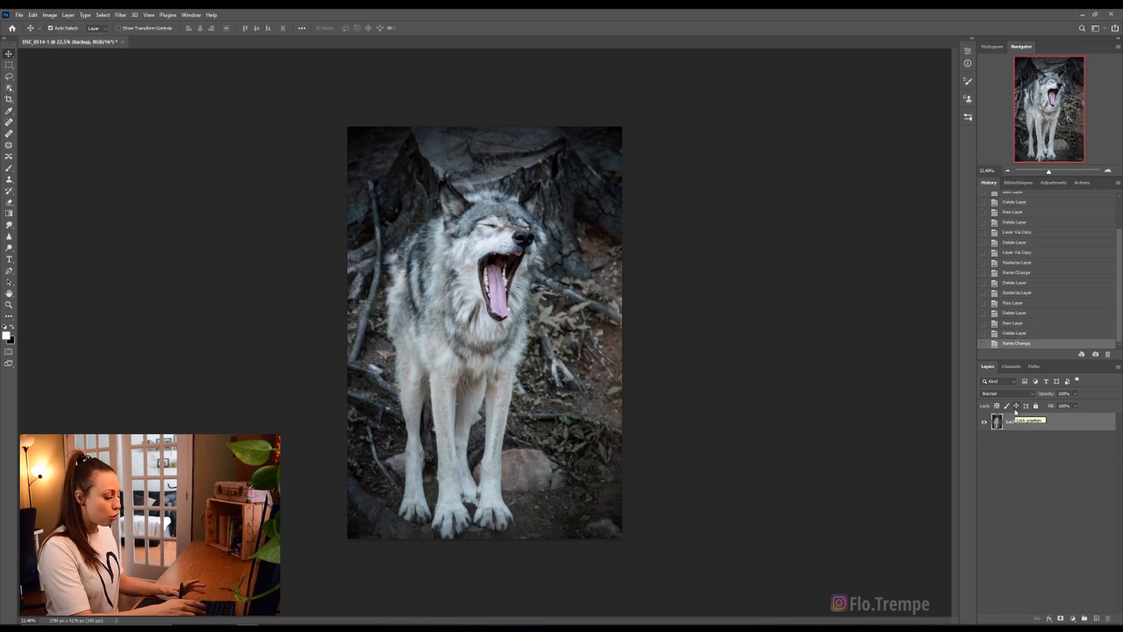
Step: Duplicate the backup layer and rename the copy as Animal
{"action": "key", "text": "ctrl+j"}
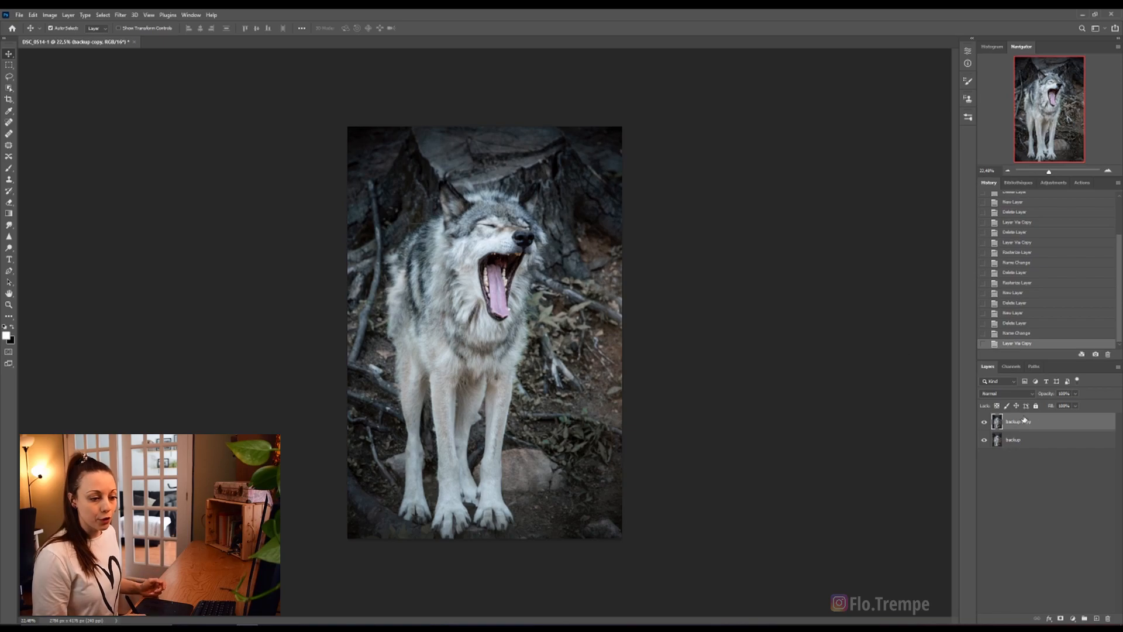
{"action": "double_click", "coordinate": [1020, 422]}
{"action": "type", "text": "Art"}
{"action": "key", "text": "Return"}
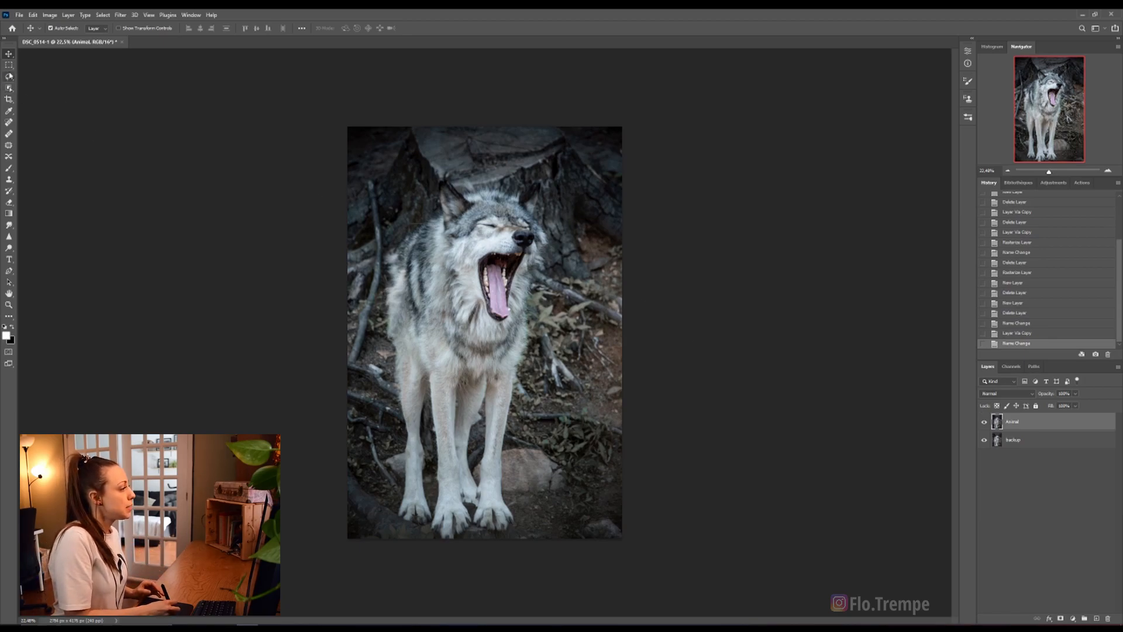
Step: Enter Select and Mask with the Lasso tool active and select the wolf automatically with Select Subject
{"action": "left_click", "coordinate": [9, 78]}
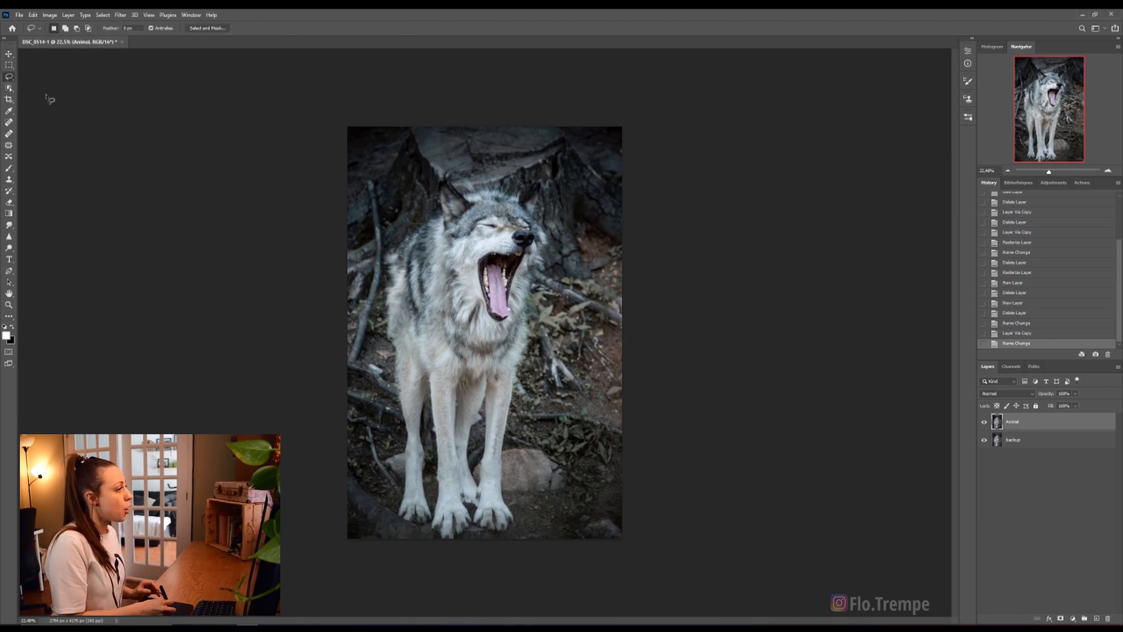
{"action": "left_click", "coordinate": [207, 28]}
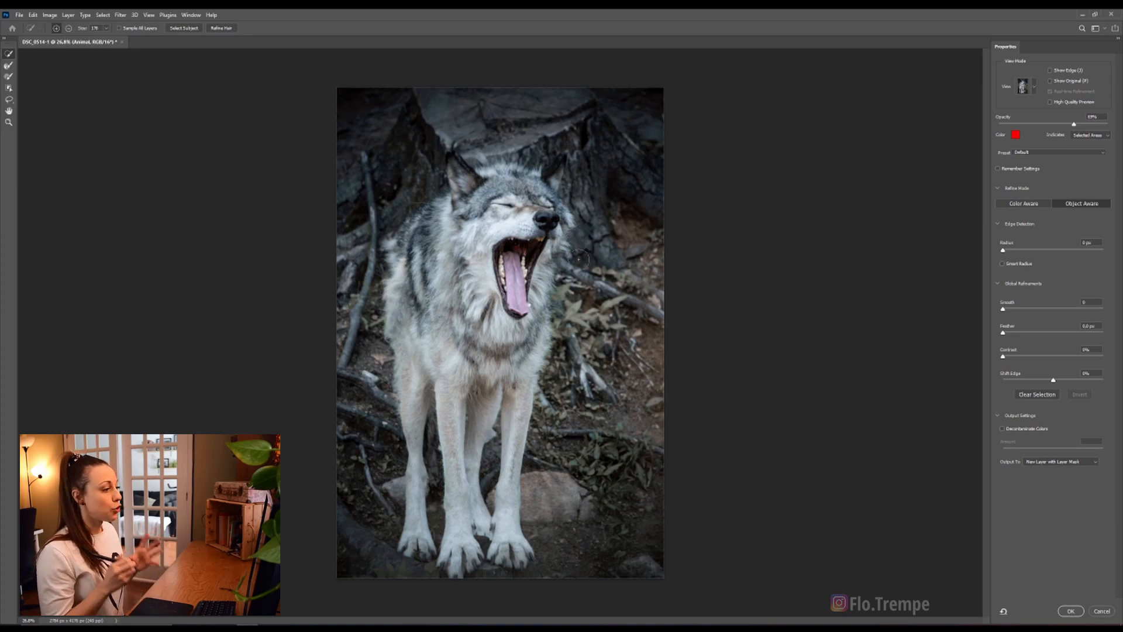
{"action": "left_click", "coordinate": [184, 28]}
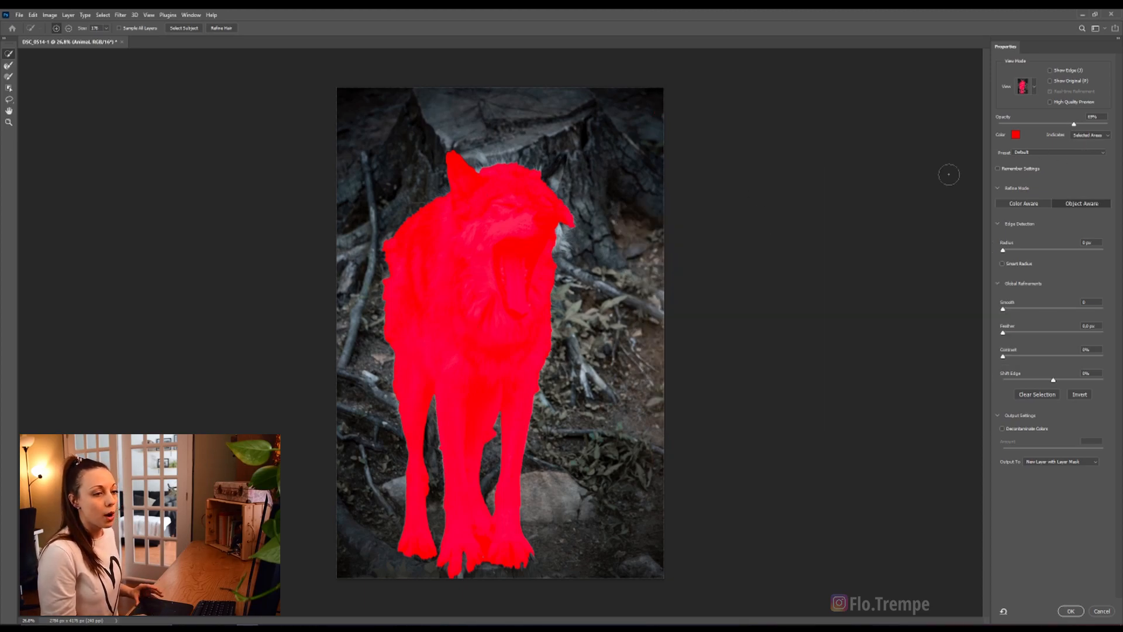
Step: Check the wolf cutout by switching the red overlay to Masked Areas and back to Selected Areas
{"action": "left_click", "coordinate": [1082, 136]}
{"action": "left_click", "coordinate": [1085, 147]}
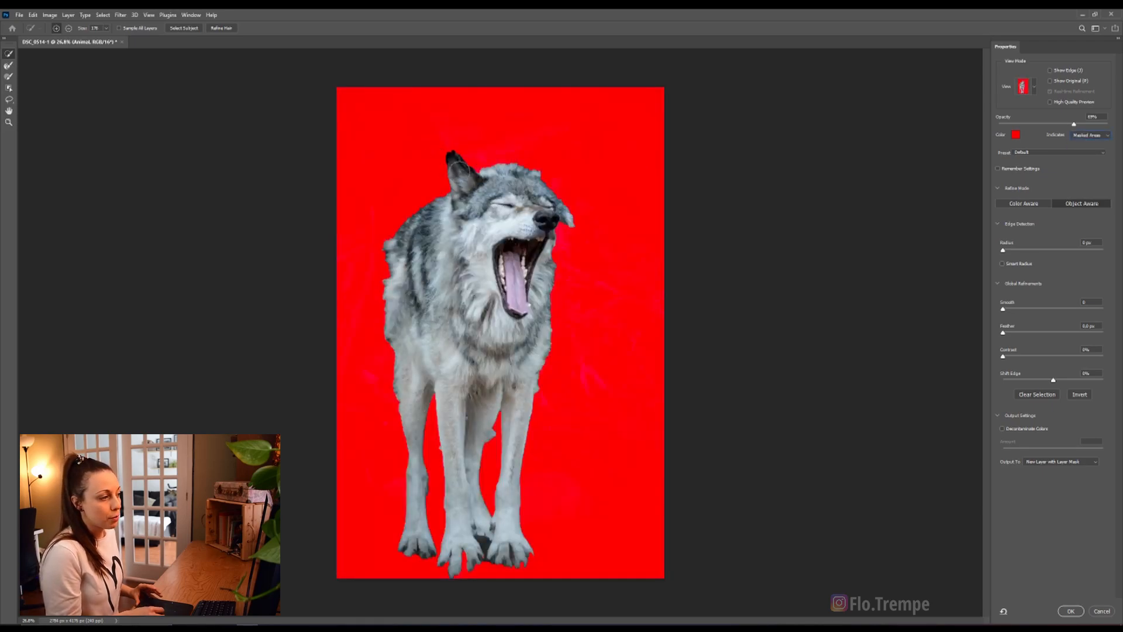
{"action": "left_click", "coordinate": [1089, 136]}
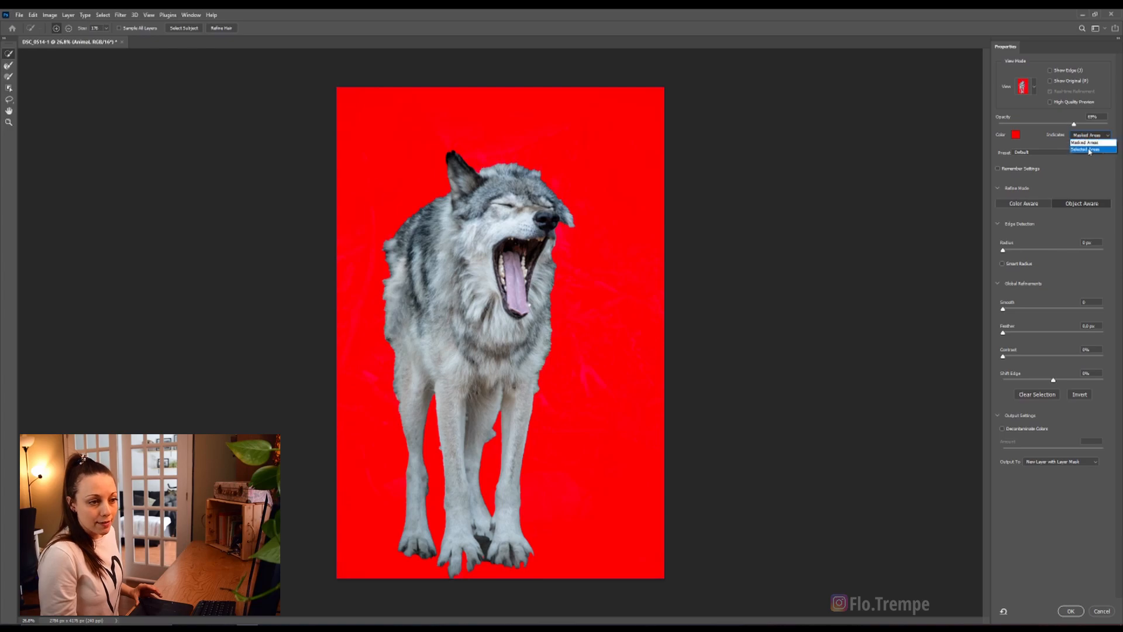
{"action": "left_click", "coordinate": [1088, 147]}
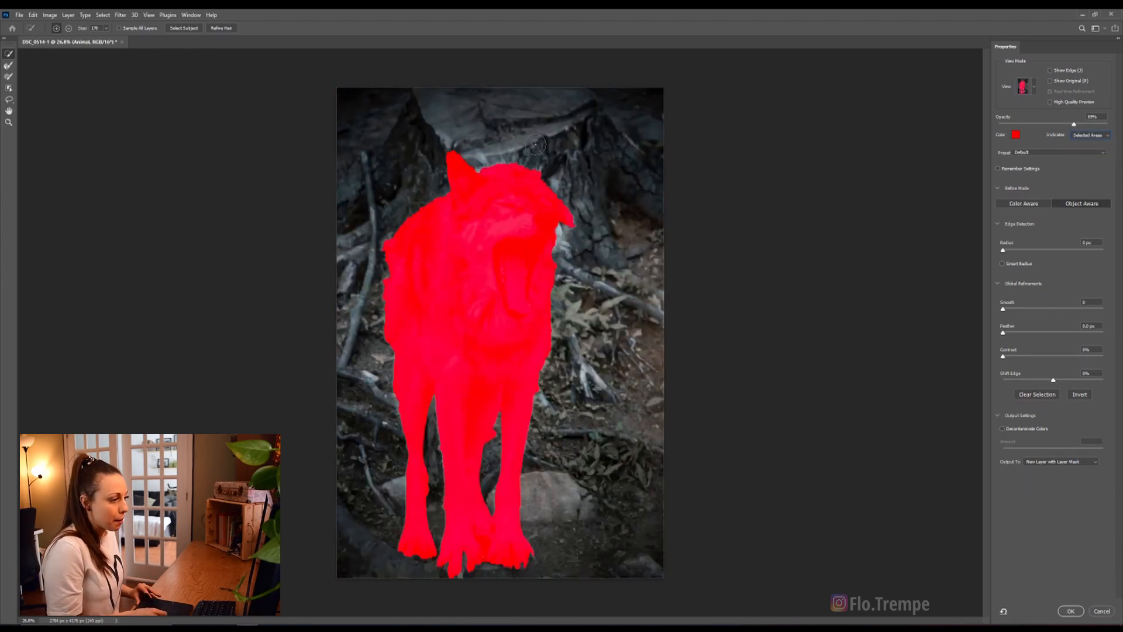
Step: Add the wolf's missing ear to the selection and subtract the background spill beside it, checking with the Masked Areas overlay
{"action": "left_click_drag", "start_coordinate": [544, 184], "coordinate": [555, 153]}
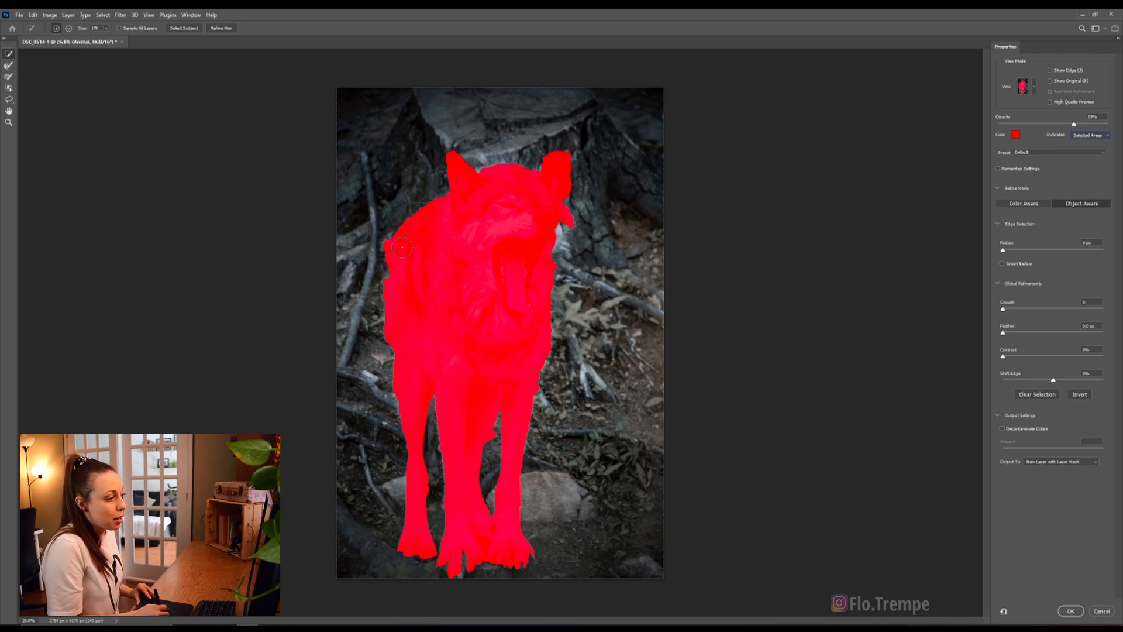
{"action": "left_click", "coordinate": [1102, 141]}
{"action": "left_click", "coordinate": [1085, 147]}
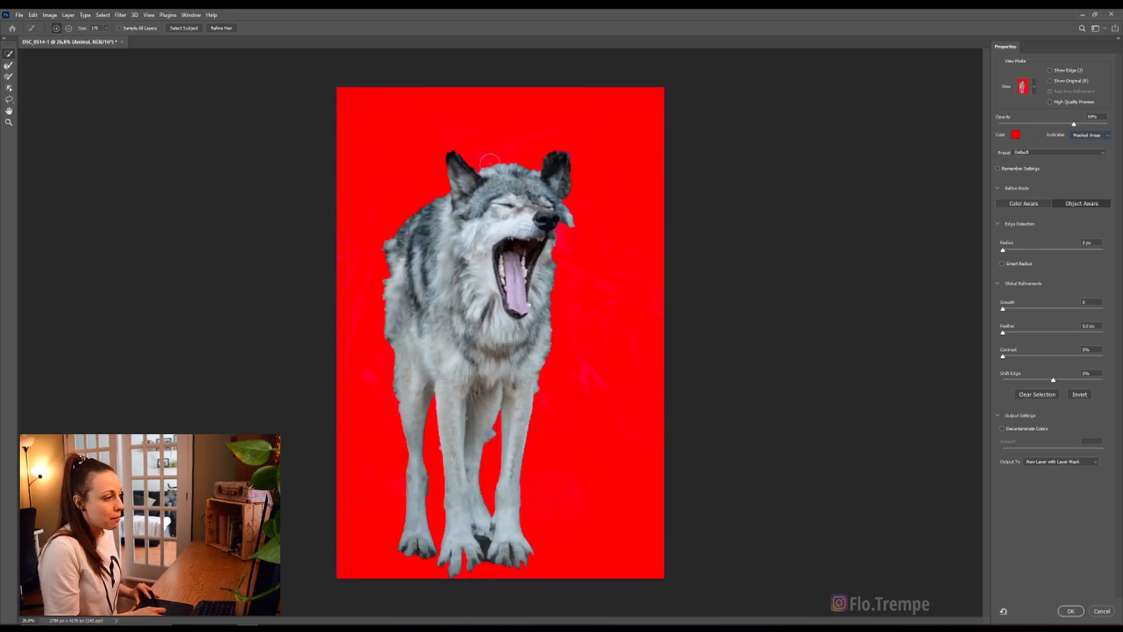
{"action": "left_click", "coordinate": [570, 181], "text": "alt"}
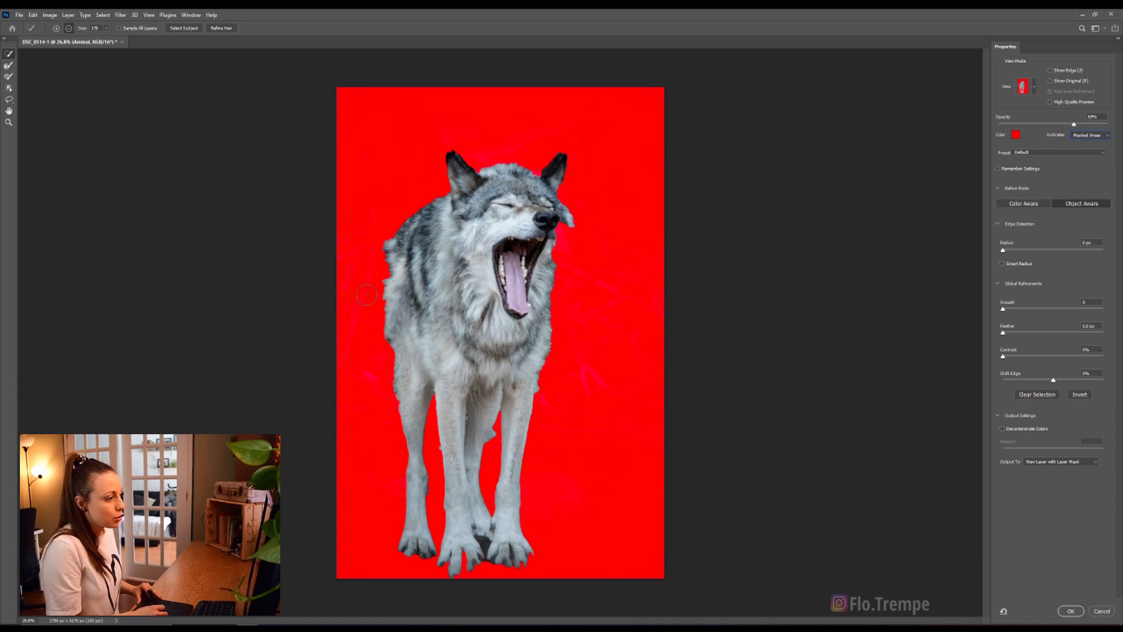
Step: Refine the fur edges around the wolf's head, back, legs and paws with the Refine Edge Brush, using the Selected Areas overlay
{"action": "left_click", "coordinate": [1090, 136]}
{"action": "left_click", "coordinate": [1085, 151]}
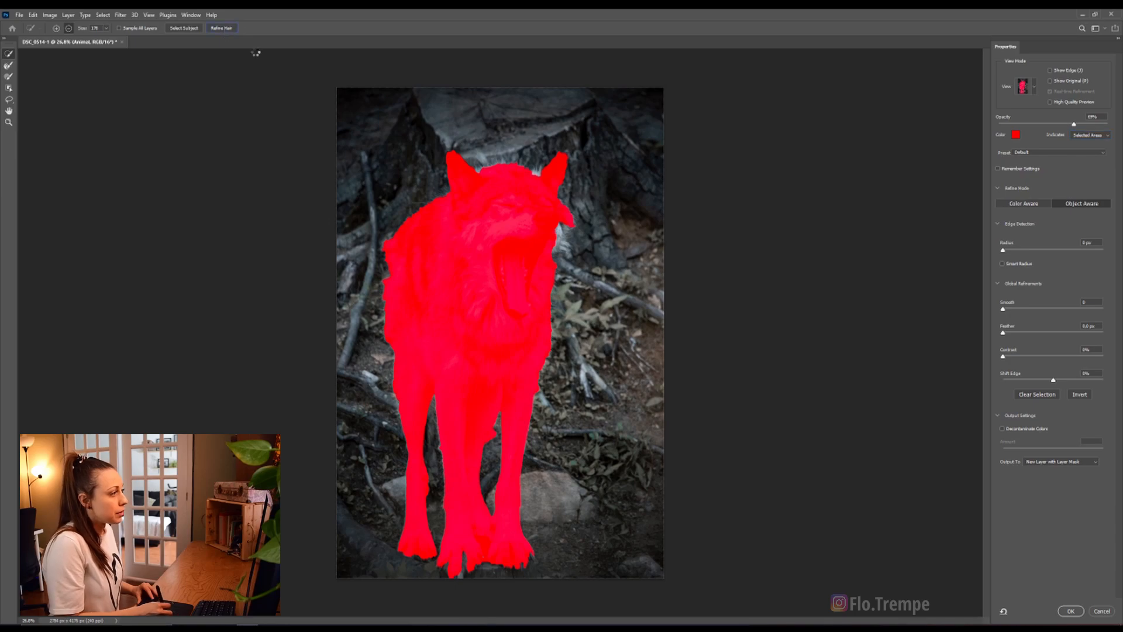
{"action": "left_click", "coordinate": [9, 67]}
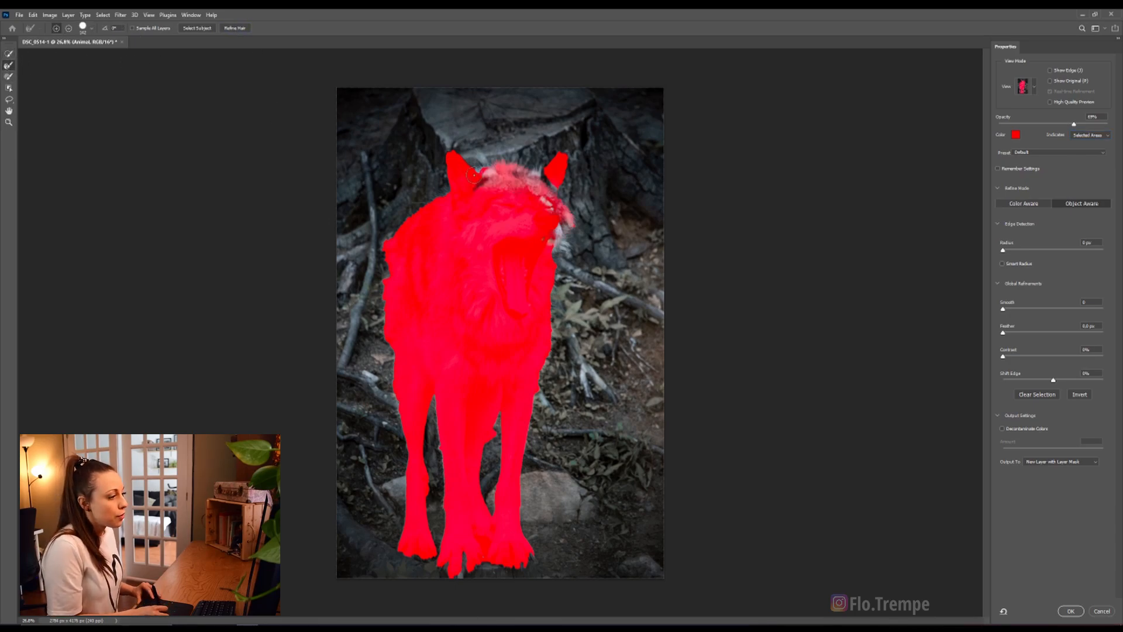
{"action": "mouse_move", "coordinate": [470, 171]}
{"action": "left_mouse_down"}
{"action": "mouse_move", "coordinate": [455, 151]}
{"action": "mouse_move", "coordinate": [450, 195]}
{"action": "left_mouse_up"}
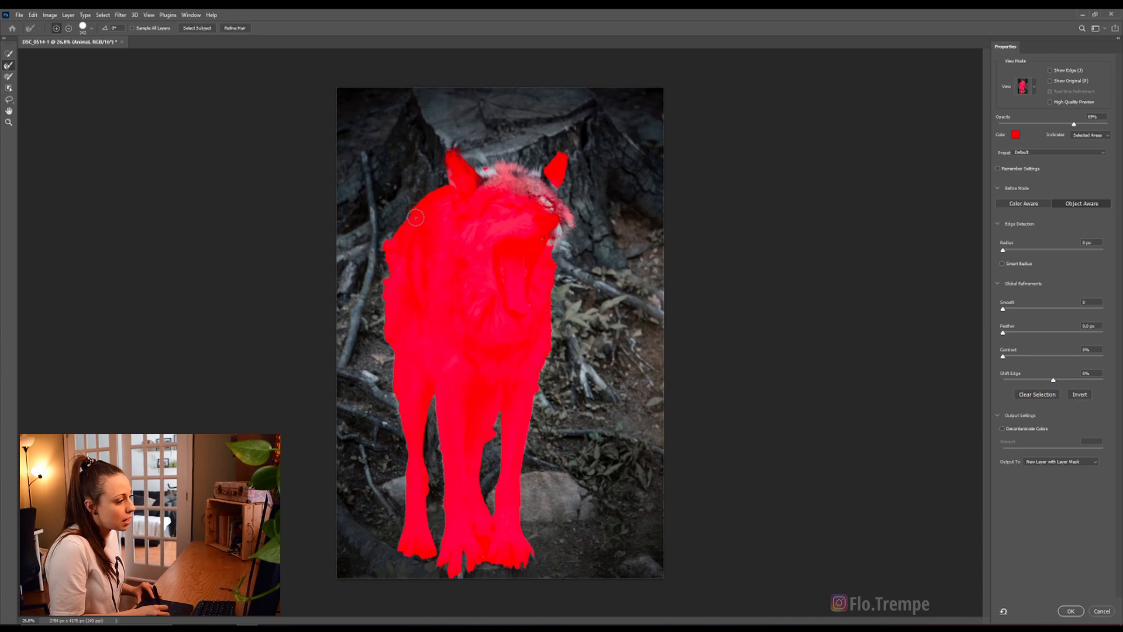
{"action": "left_click_drag", "start_coordinate": [392, 242], "coordinate": [401, 397]}
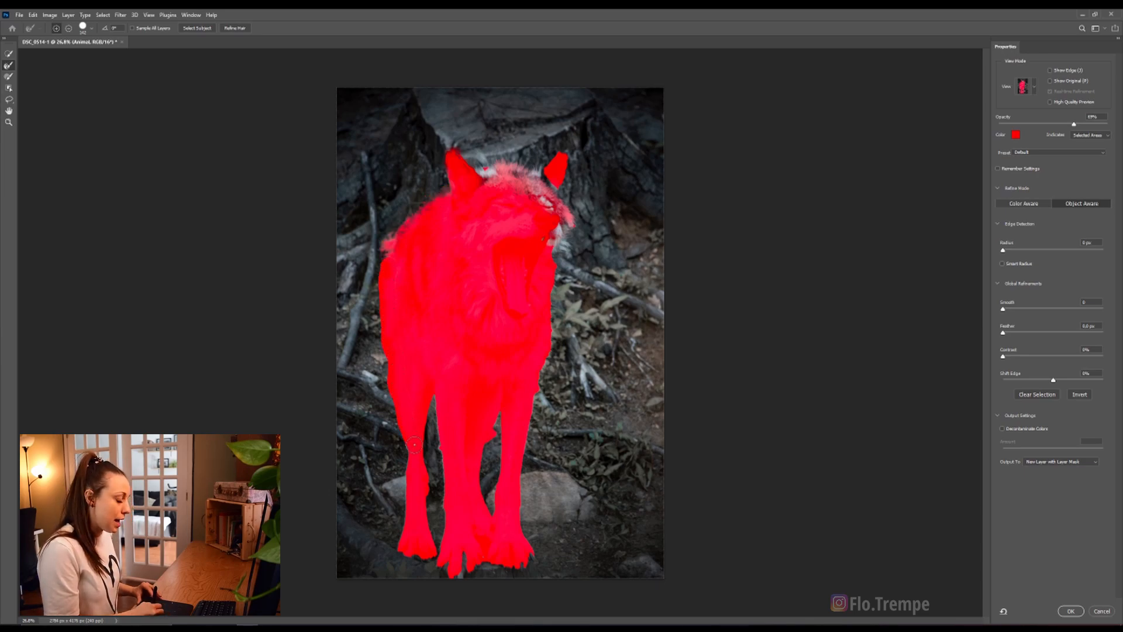
{"action": "mouse_move", "coordinate": [413, 446]}
{"action": "left_mouse_down"}
{"action": "mouse_move", "coordinate": [449, 470]}
{"action": "mouse_move", "coordinate": [405, 388]}
{"action": "mouse_move", "coordinate": [430, 555]}
{"action": "left_mouse_up"}
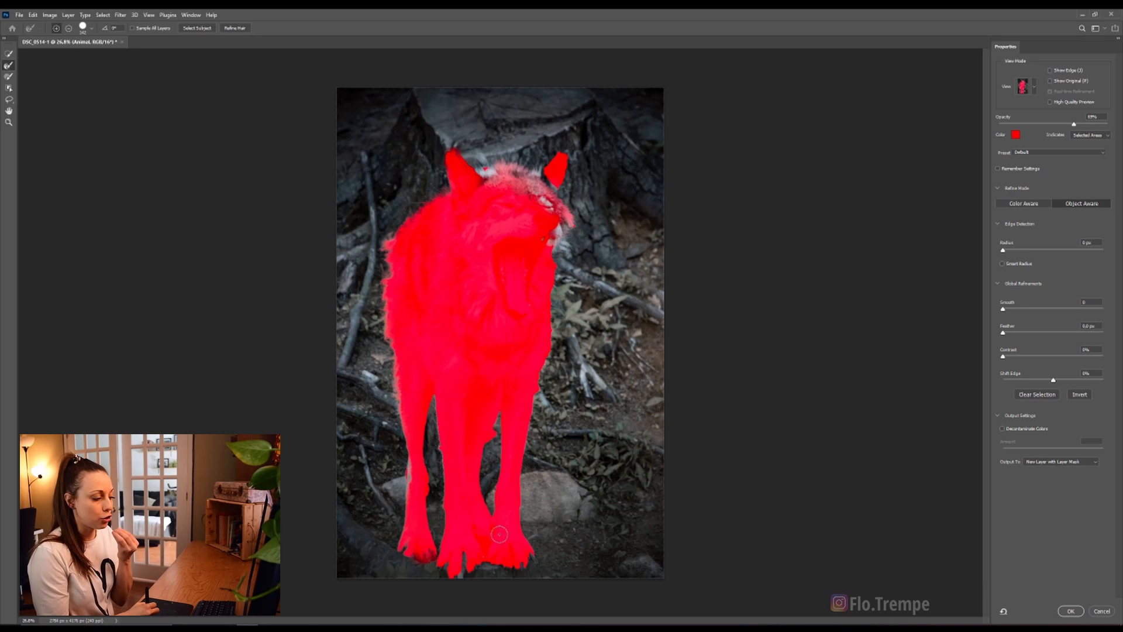
{"action": "mouse_move", "coordinate": [433, 396]}
{"action": "left_mouse_down"}
{"action": "mouse_move", "coordinate": [448, 502]}
{"action": "mouse_move", "coordinate": [442, 560]}
{"action": "mouse_move", "coordinate": [452, 569]}
{"action": "mouse_move", "coordinate": [490, 555]}
{"action": "left_mouse_up"}
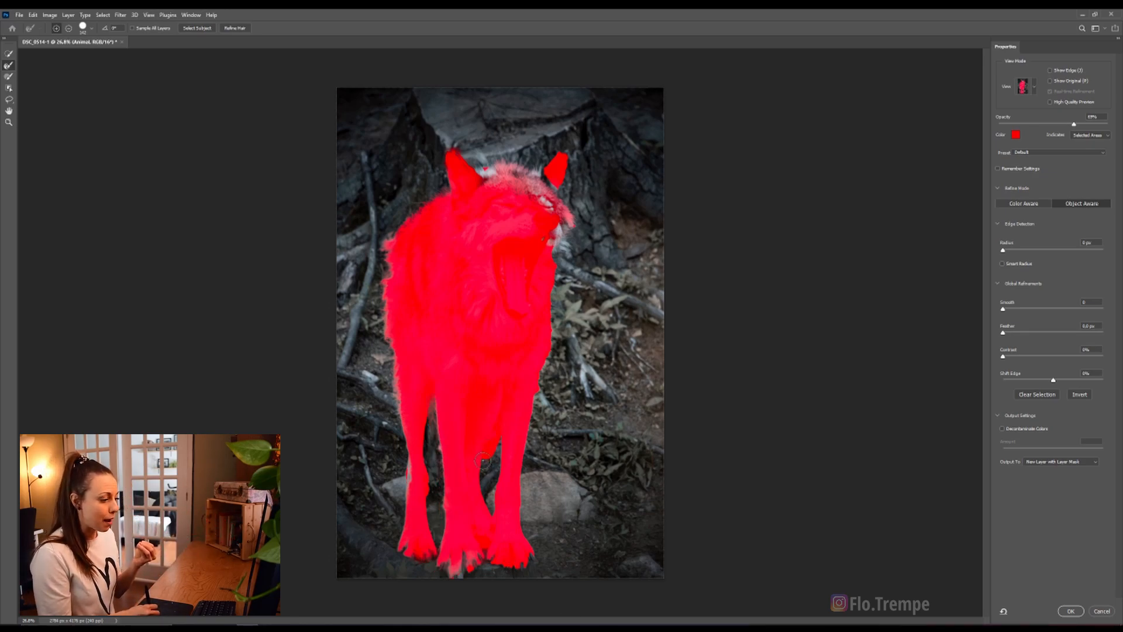
{"action": "mouse_move", "coordinate": [546, 343]}
{"action": "left_mouse_down"}
{"action": "mouse_move", "coordinate": [514, 517]}
{"action": "mouse_move", "coordinate": [529, 559]}
{"action": "mouse_move", "coordinate": [486, 564]}
{"action": "left_mouse_up"}
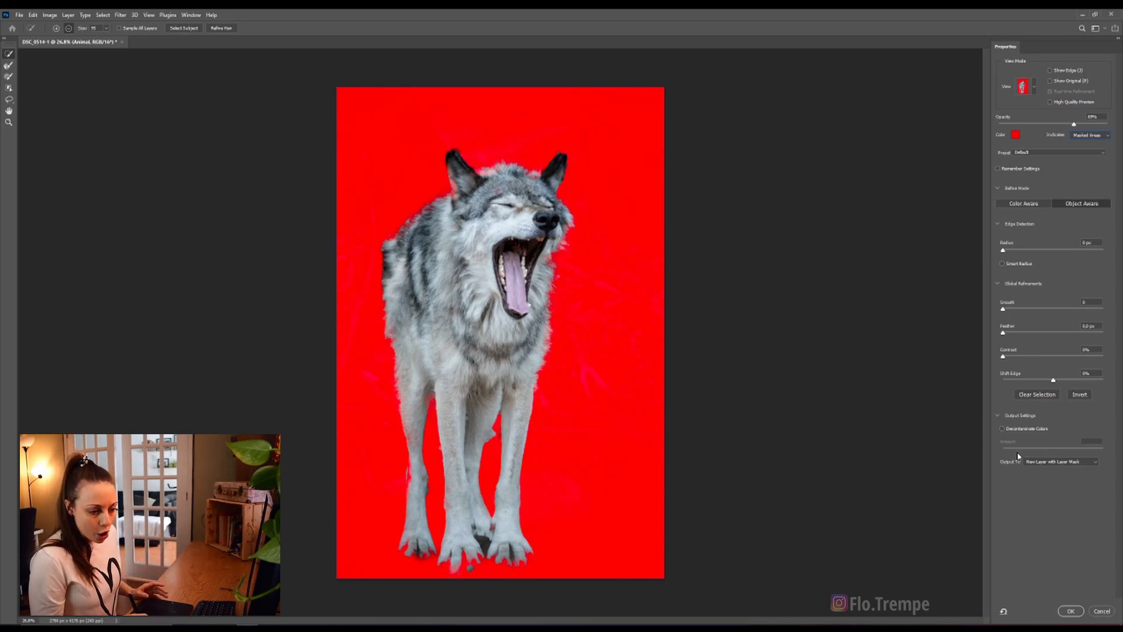
Step: Output the refined wolf selection as a New Layer with Layer Mask
{"action": "left_click", "coordinate": [1047, 462]}
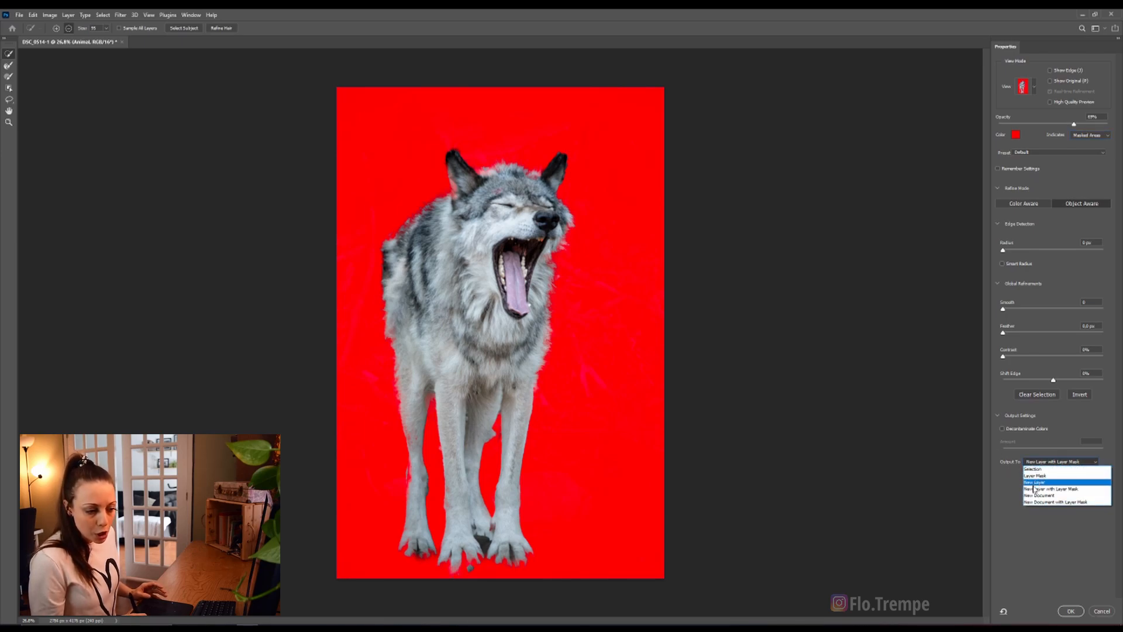
{"action": "left_click", "coordinate": [1063, 489]}
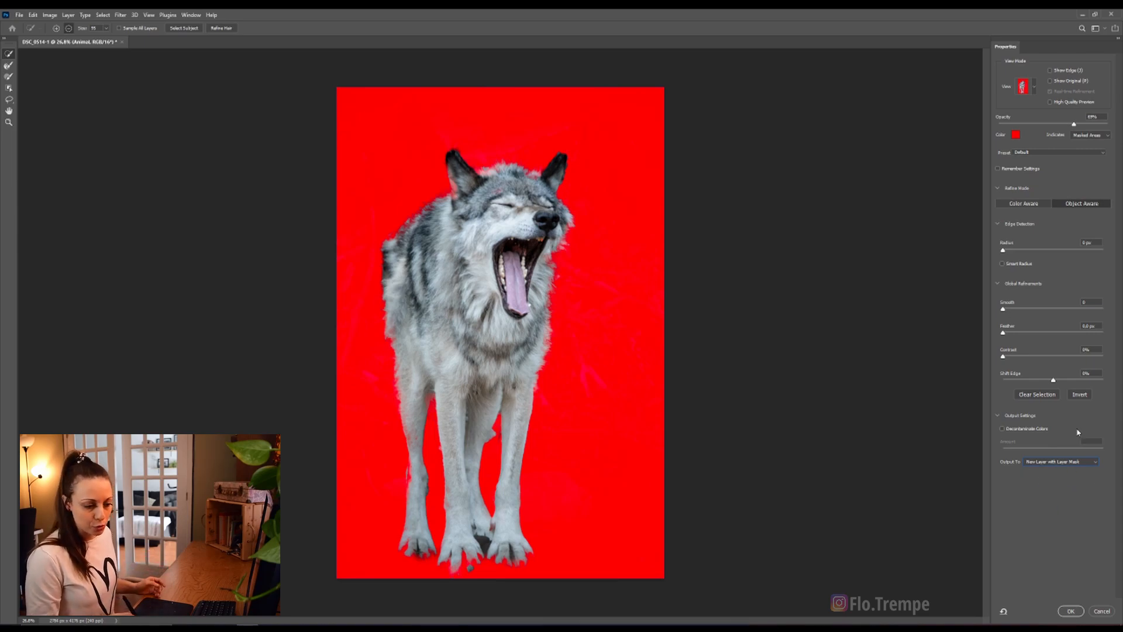
{"action": "left_click", "coordinate": [1070, 610]}
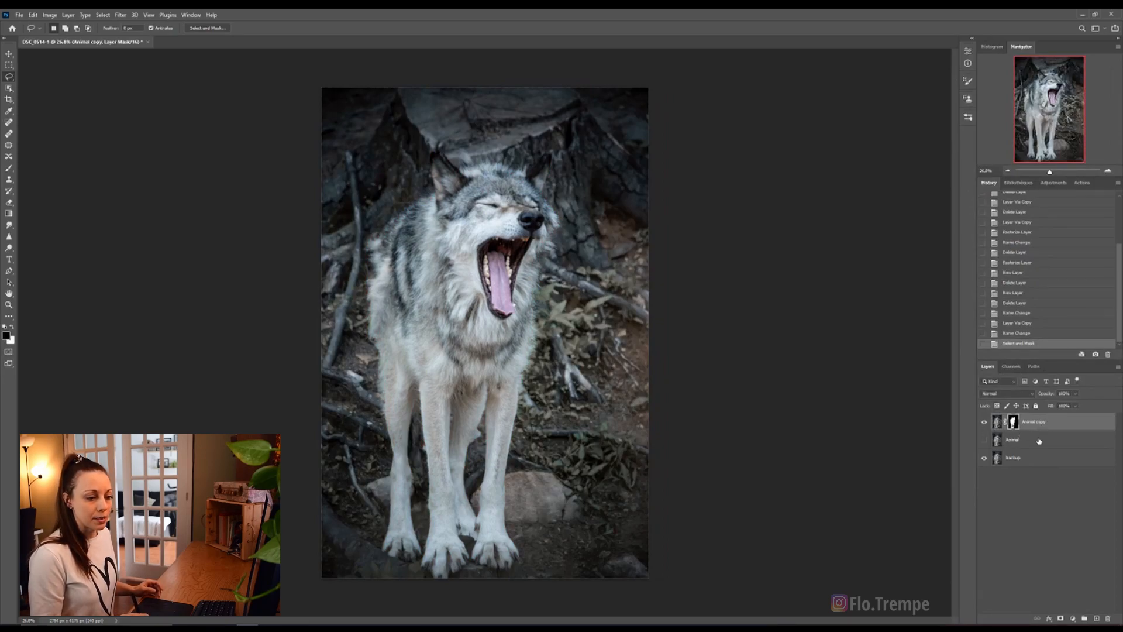
Step: Make the hidden Animal layer visible again and rename it as Fond
{"action": "left_click", "coordinate": [1021, 446]}
{"action": "left_click", "coordinate": [985, 440]}
{"action": "double_click", "coordinate": [1012, 440]}
{"action": "type", "text": "Fond"}
{"action": "key", "text": "Return"}
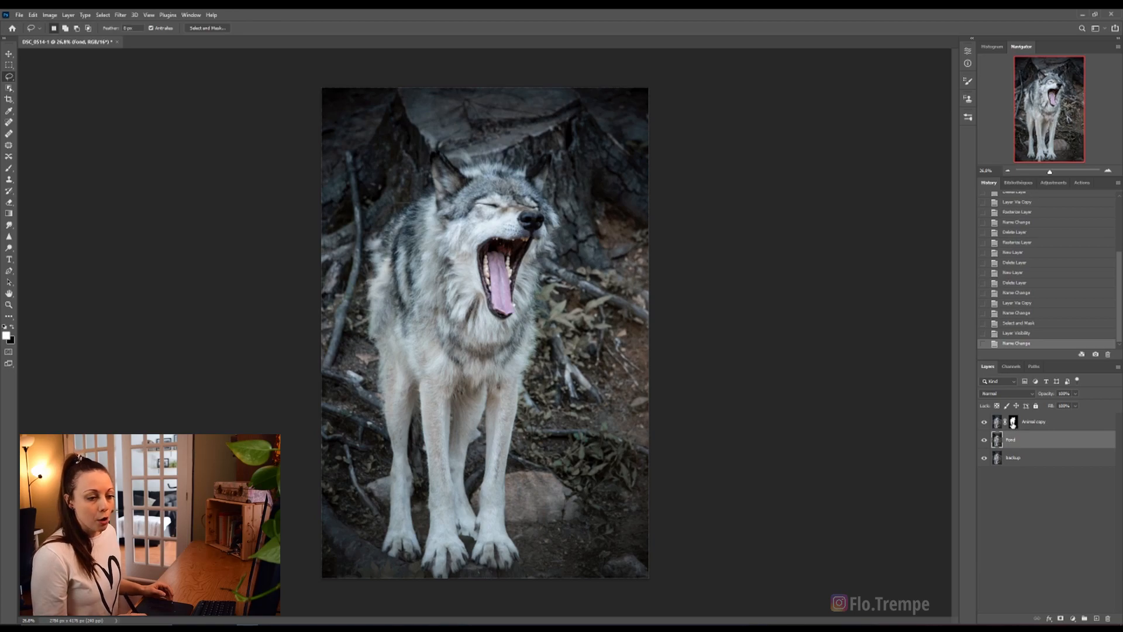
Step: Load the Animal copy layer's mask as a selection, make Fond the active layer and expand the selection by 30 pixels
{"action": "left_click", "coordinate": [1013, 421]}
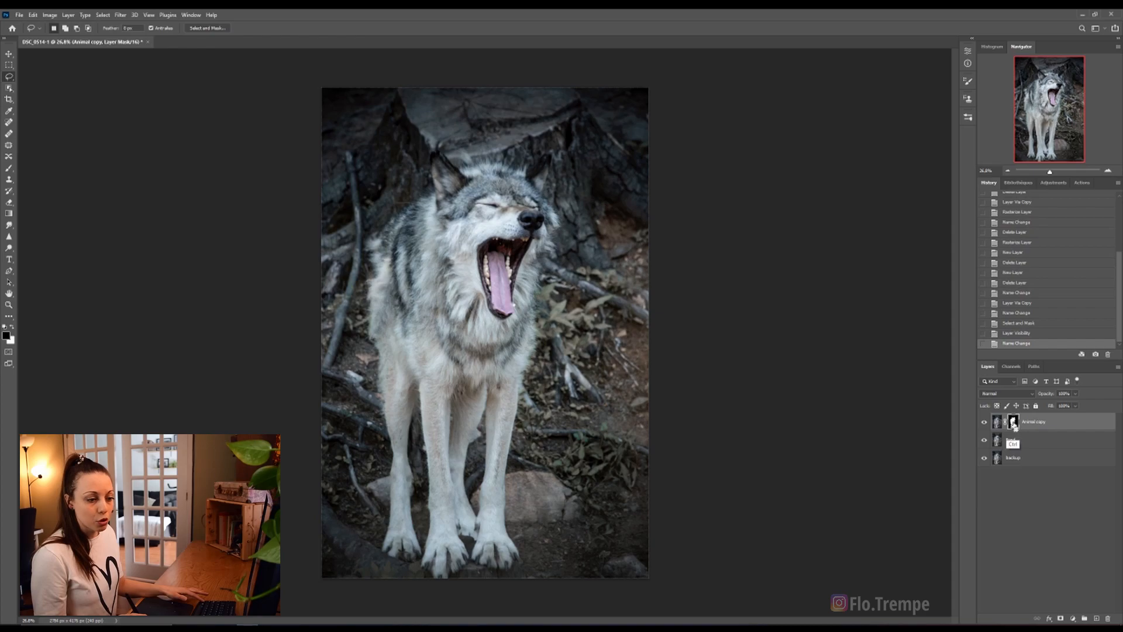
{"action": "left_click", "coordinate": [1015, 424], "text": "ctrl"}
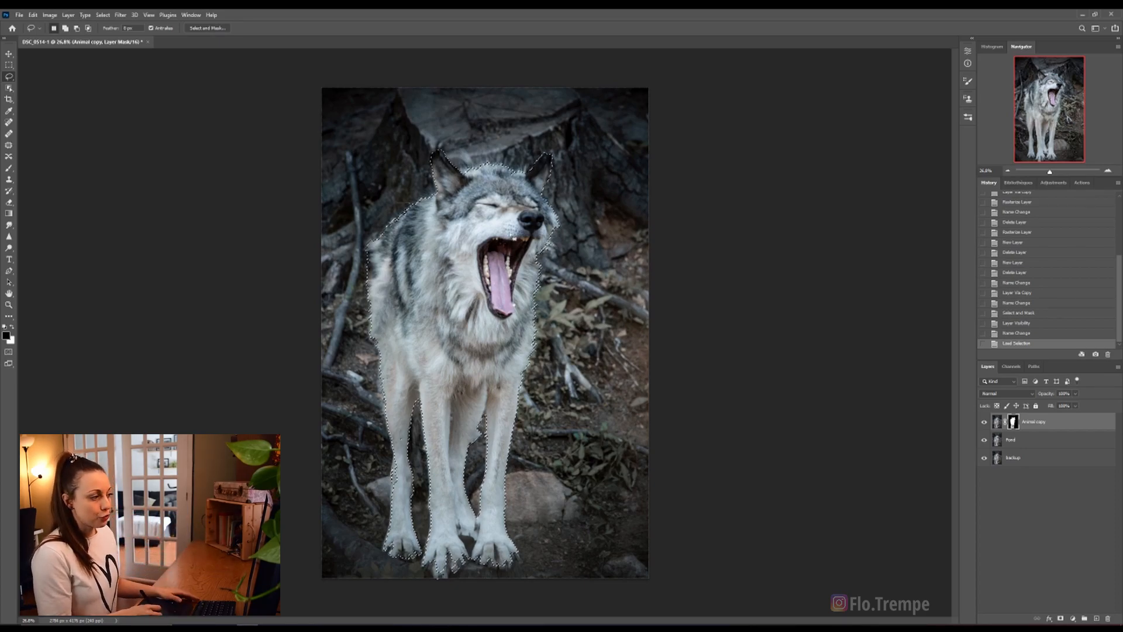
{"action": "left_click", "coordinate": [1022, 444]}
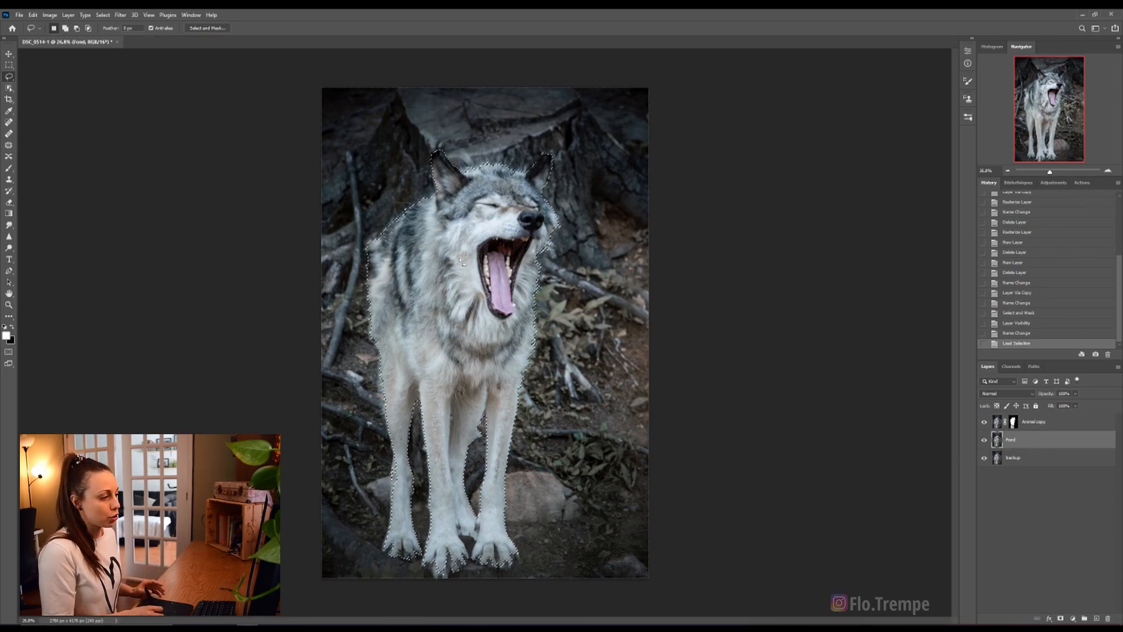
{"action": "left_click", "coordinate": [104, 15]}
{"action": "mouse_move", "coordinate": [136, 148]}
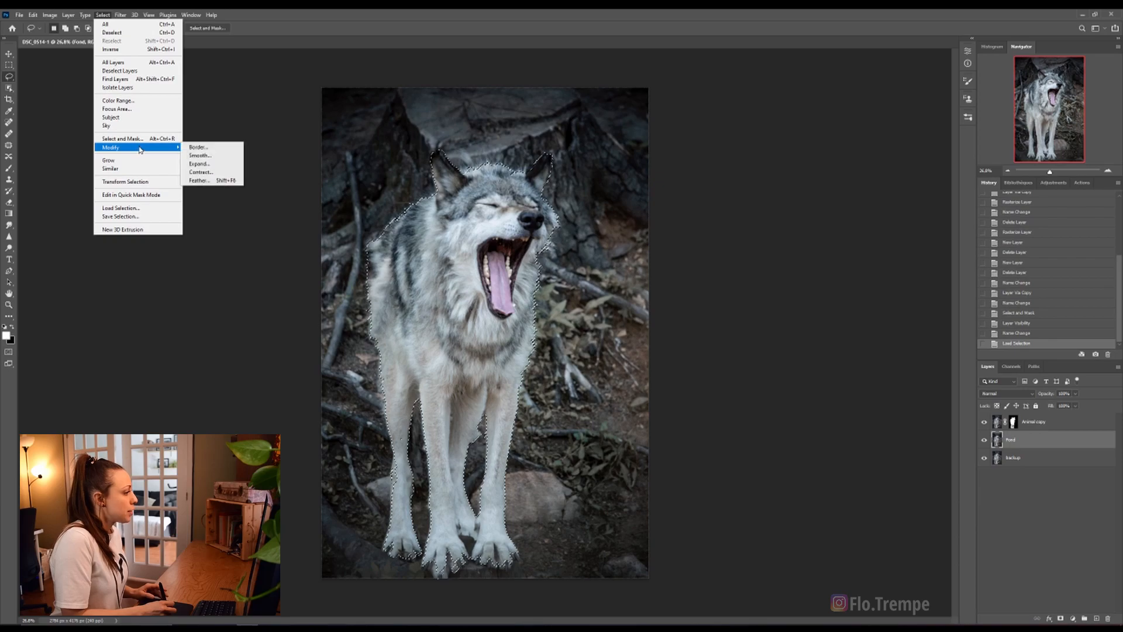
{"action": "left_click", "coordinate": [209, 166]}
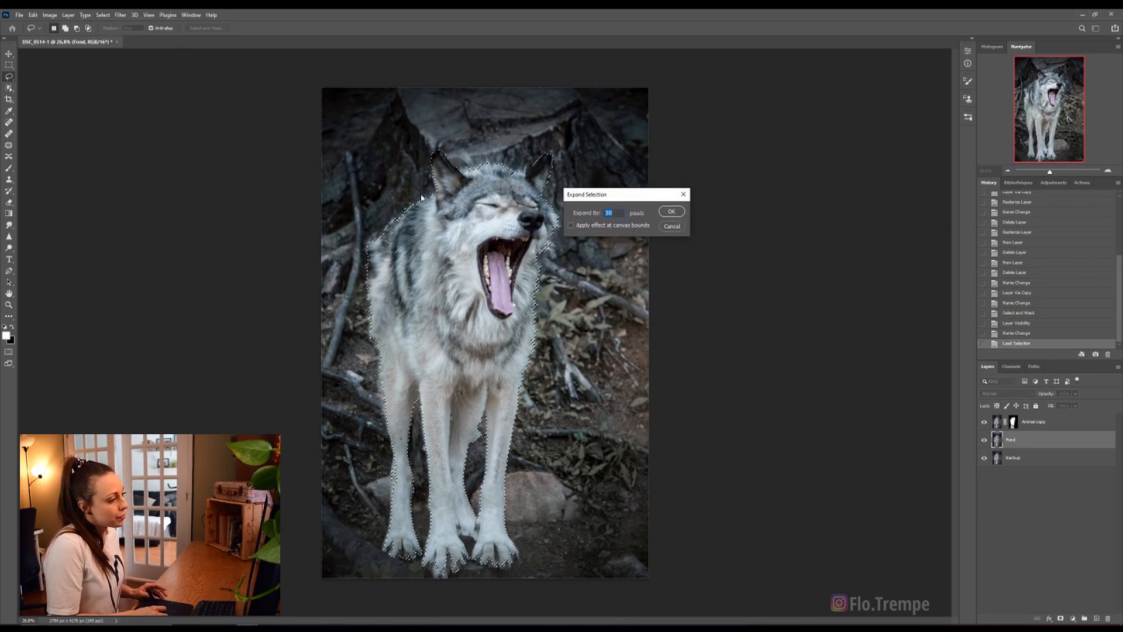
{"action": "left_click", "coordinate": [671, 212]}
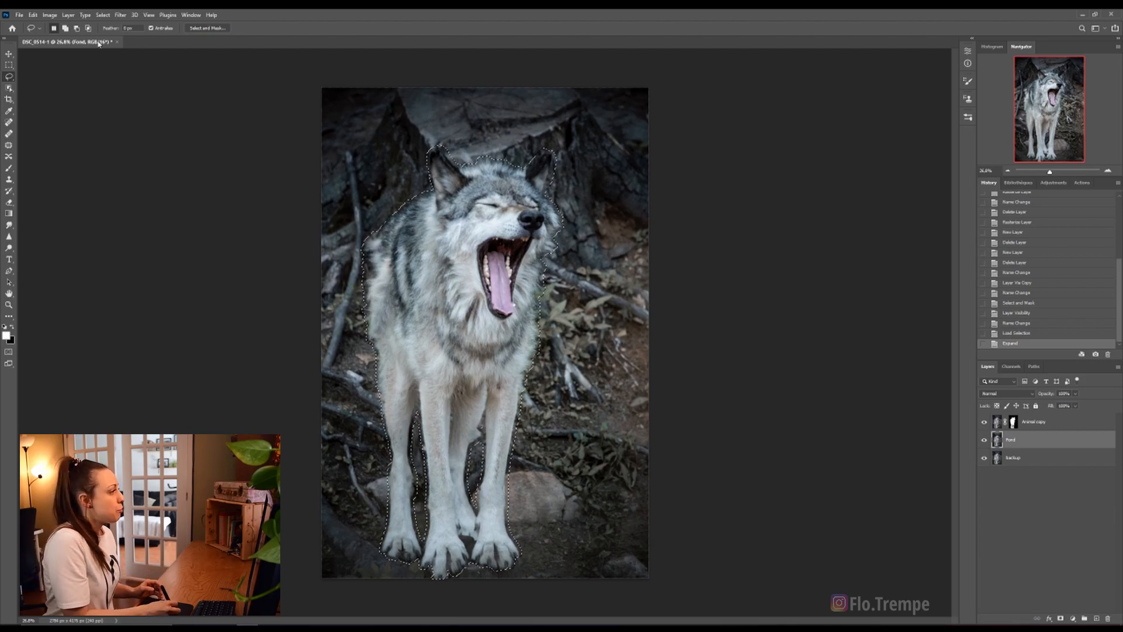
Step: Fill the selected wolf area on the Fond layer with Content-Aware, Normal mode, 100% opacity and Color Adaptation on
{"action": "left_click", "coordinate": [32, 14]}
{"action": "left_click", "coordinate": [64, 152]}
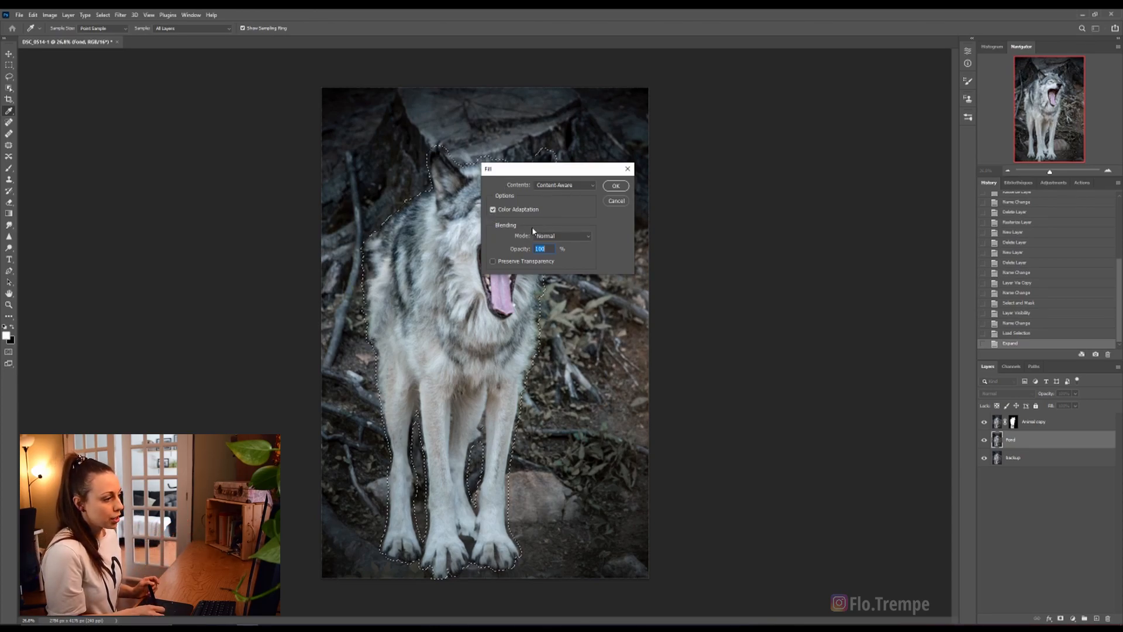
{"action": "left_click", "coordinate": [615, 186]}
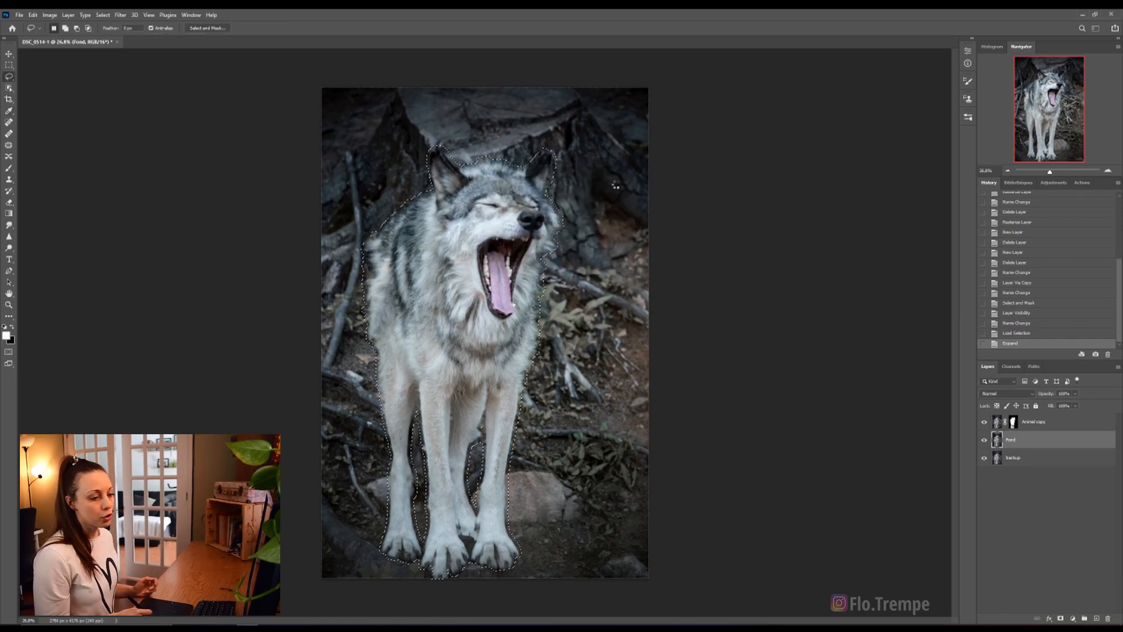
Step: Hide the Animal copy layer to reveal the filled background and deselect the wolf outline
{"action": "left_click", "coordinate": [984, 422]}
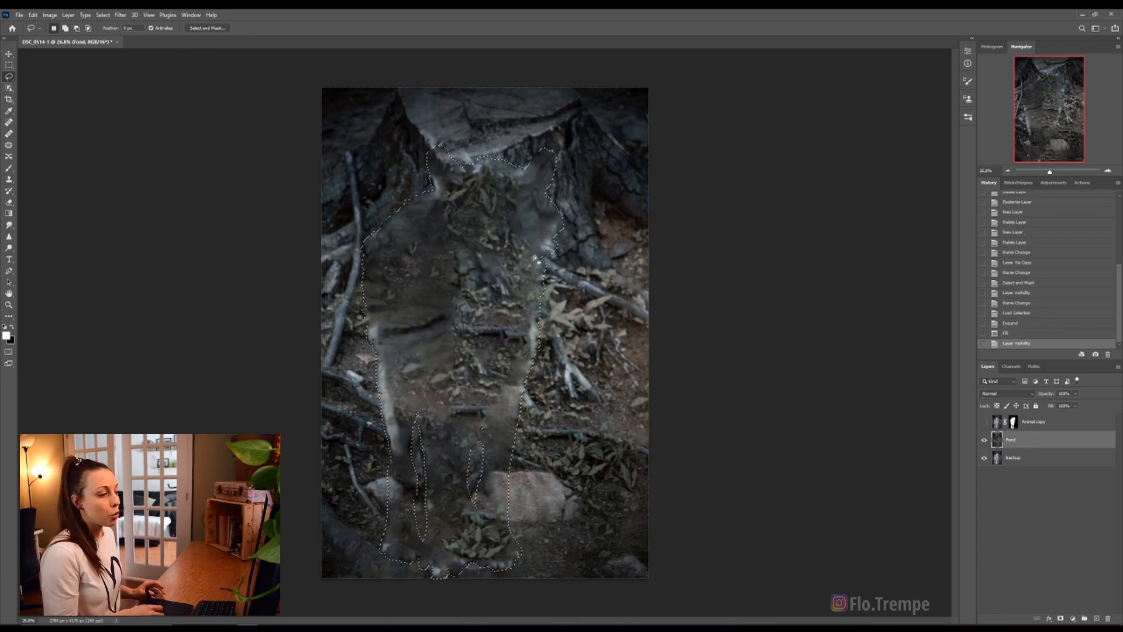
{"action": "right_click", "coordinate": [394, 134]}
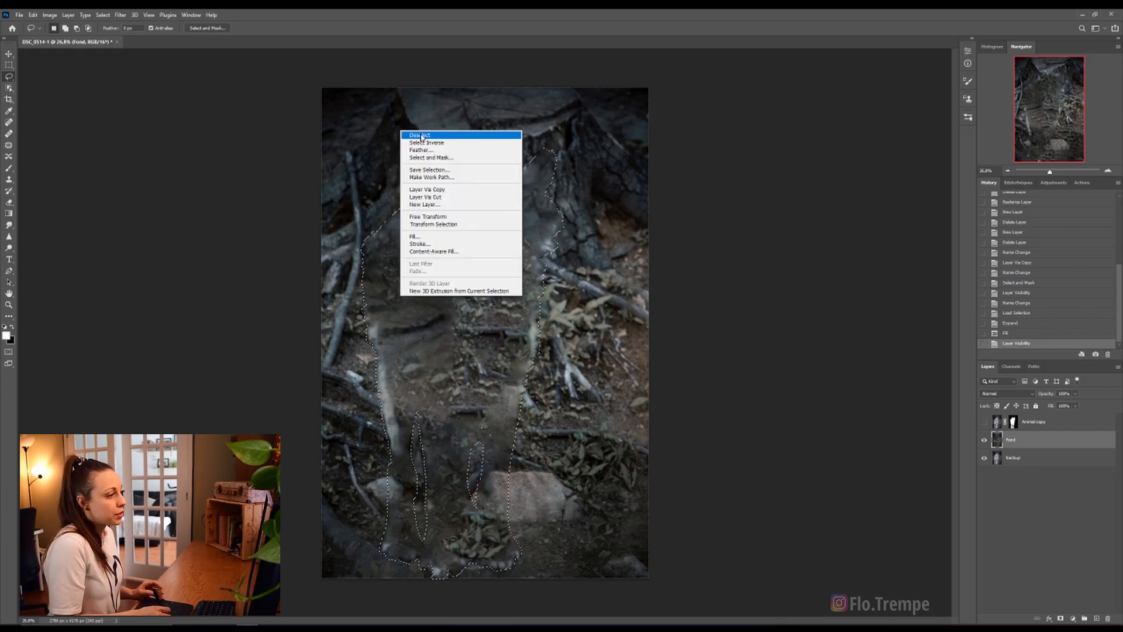
{"action": "left_click", "coordinate": [421, 135]}
Step: Clone Stamp nearby bark and stone over the smeared patches on the upper tree stump of the Fond layer
{"action": "key", "text": "s"}
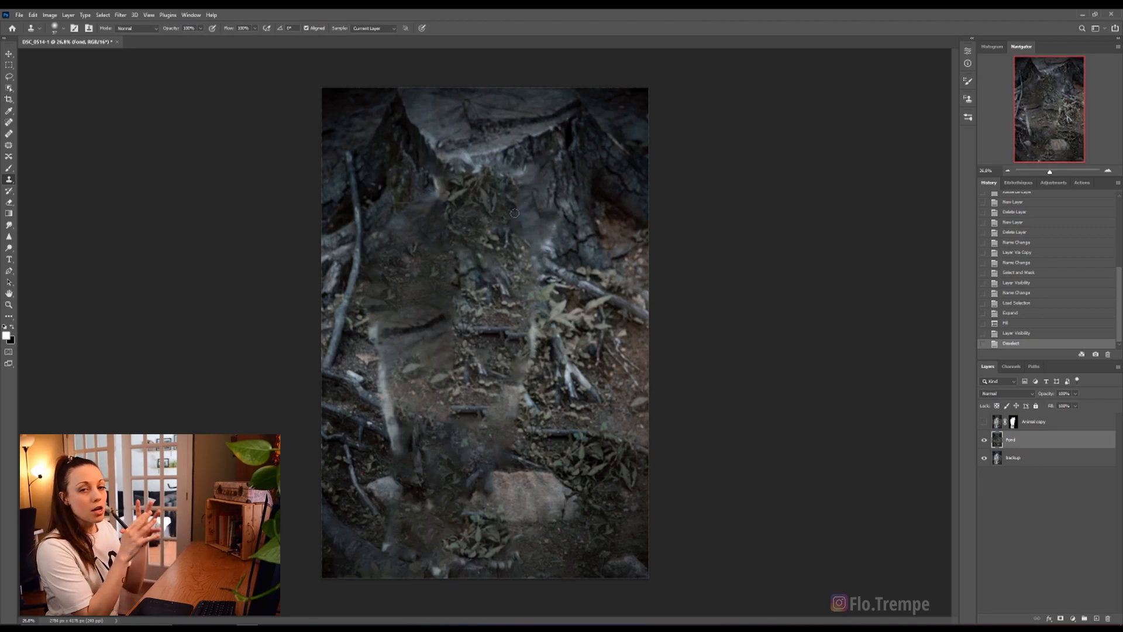
{"action": "left_click", "coordinate": [388, 301], "text": "alt"}
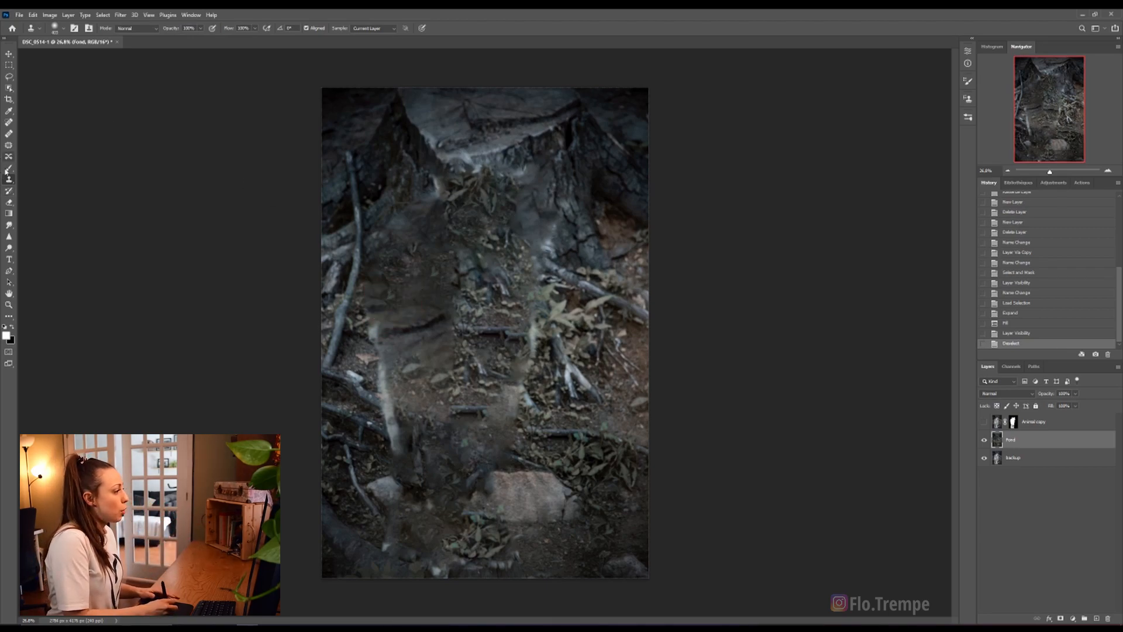
{"action": "left_click", "coordinate": [396, 175], "text": "alt"}
{"action": "left_click_drag", "start_coordinate": [447, 178], "coordinate": [512, 163]}
{"action": "left_click", "coordinate": [418, 177], "text": "alt"}
{"action": "left_click_drag", "start_coordinate": [432, 195], "coordinate": [404, 208]}
{"action": "left_click", "coordinate": [506, 131], "text": "alt"}
{"action": "left_click_drag", "start_coordinate": [500, 161], "coordinate": [504, 182]}
Step: Clone Stamp clean bark, soil and leaves over the wolf's pale right-hand outline, down to the large rock
{"action": "left_click", "coordinate": [565, 188], "text": "alt"}
{"action": "left_click_drag", "start_coordinate": [548, 222], "coordinate": [553, 263]}
{"action": "left_click", "coordinate": [578, 286], "text": "alt"}
{"action": "mouse_move", "coordinate": [550, 304]}
{"action": "left_mouse_down"}
{"action": "mouse_move", "coordinate": [536, 387]}
{"action": "mouse_move", "coordinate": [513, 409]}
{"action": "left_mouse_up"}
{"action": "left_click", "coordinate": [530, 459], "text": "alt"}
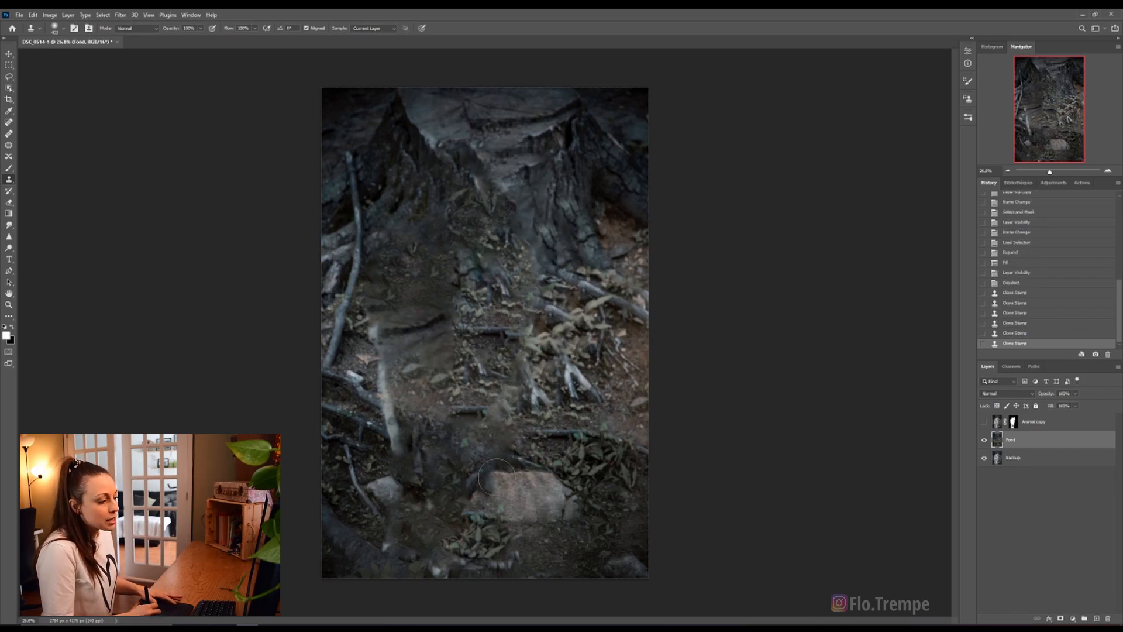
{"action": "left_click_drag", "start_coordinate": [493, 481], "coordinate": [504, 483]}
Step: Clone Stamp surrounding branches and ground over the remaining left-hand outline and the paw traces along the lower edge
{"action": "left_click", "coordinate": [358, 398], "text": "alt"}
{"action": "left_click_drag", "start_coordinate": [374, 330], "coordinate": [396, 459]}
{"action": "left_click", "coordinate": [350, 294], "text": "alt"}
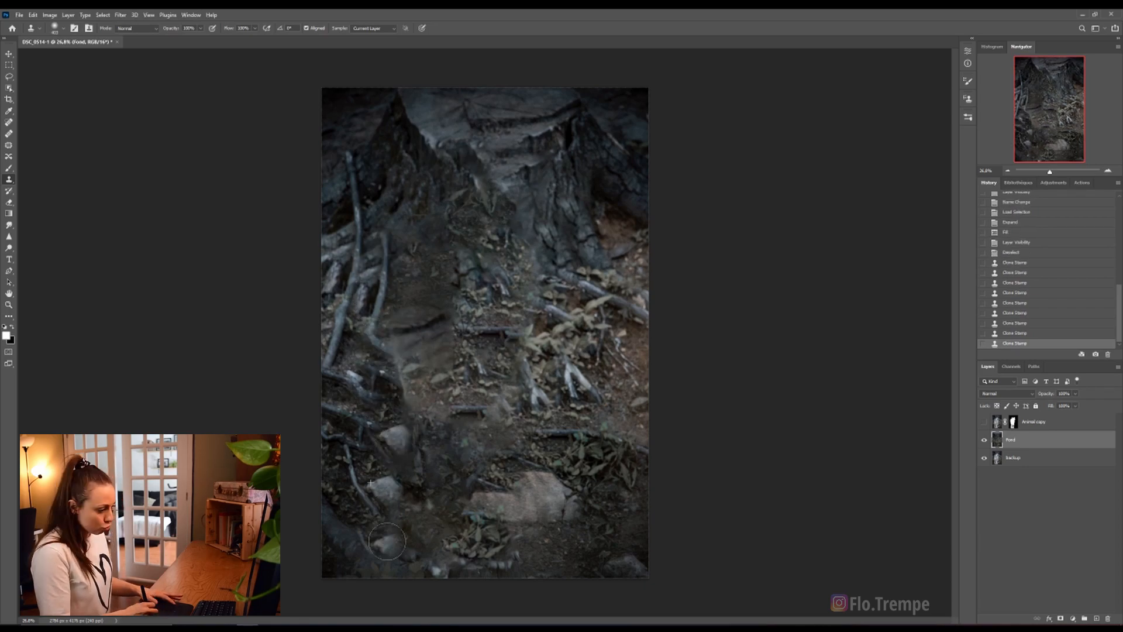
{"action": "left_click_drag", "start_coordinate": [383, 542], "coordinate": [452, 568]}
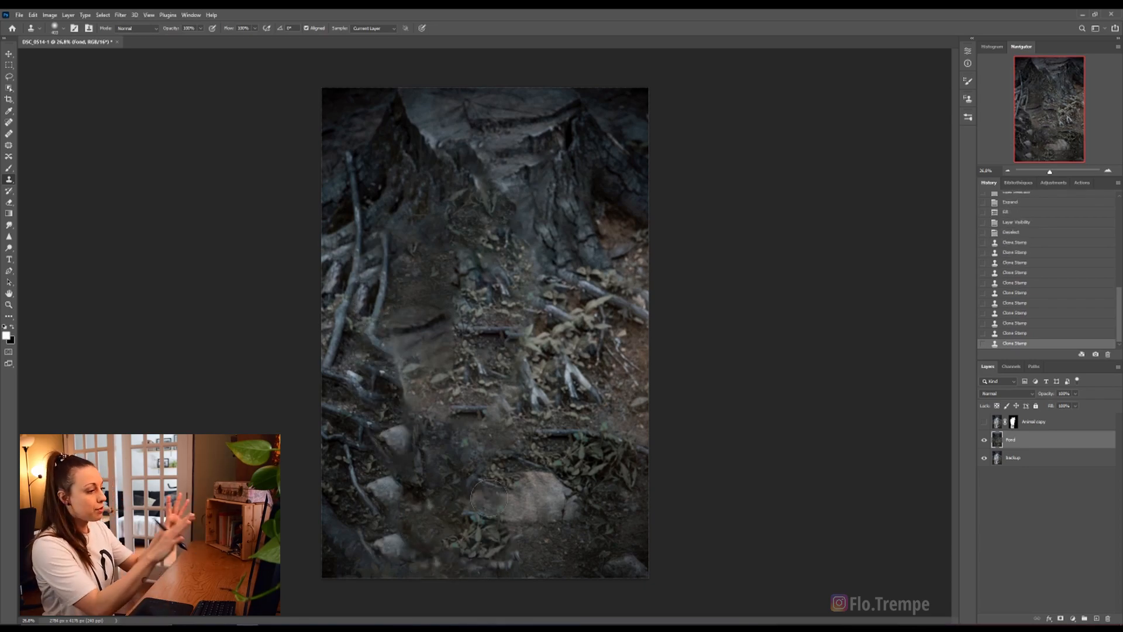
Step: Compare the Fond layer with the original by toggling its visibility, and show the Animal copy layer over it
{"action": "left_click", "coordinate": [984, 440]}
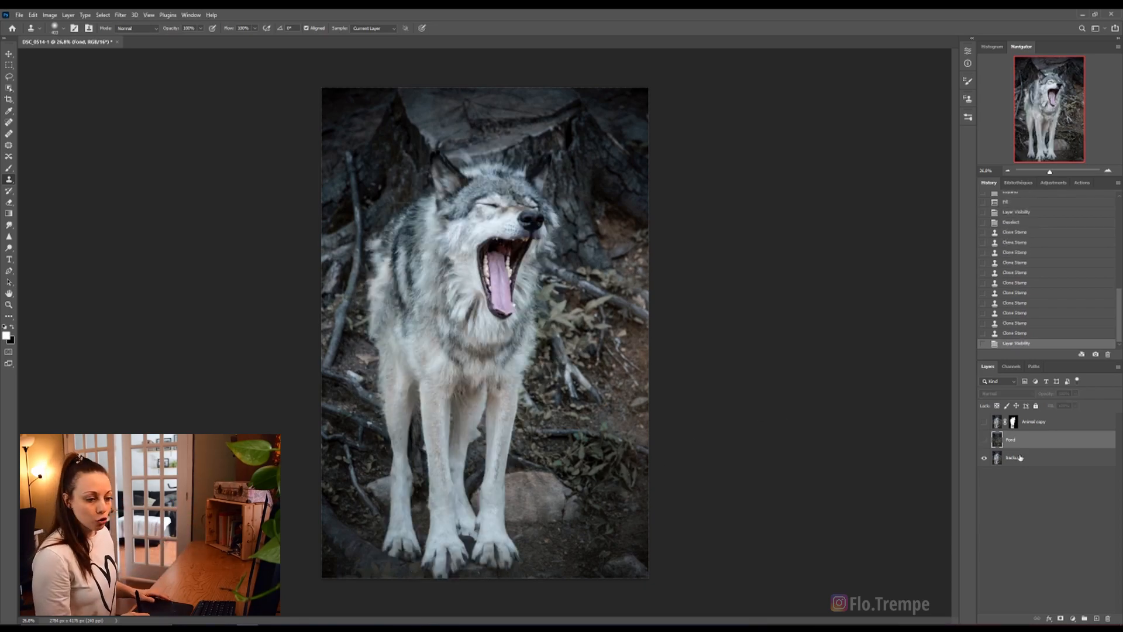
{"action": "left_click", "coordinate": [984, 440]}
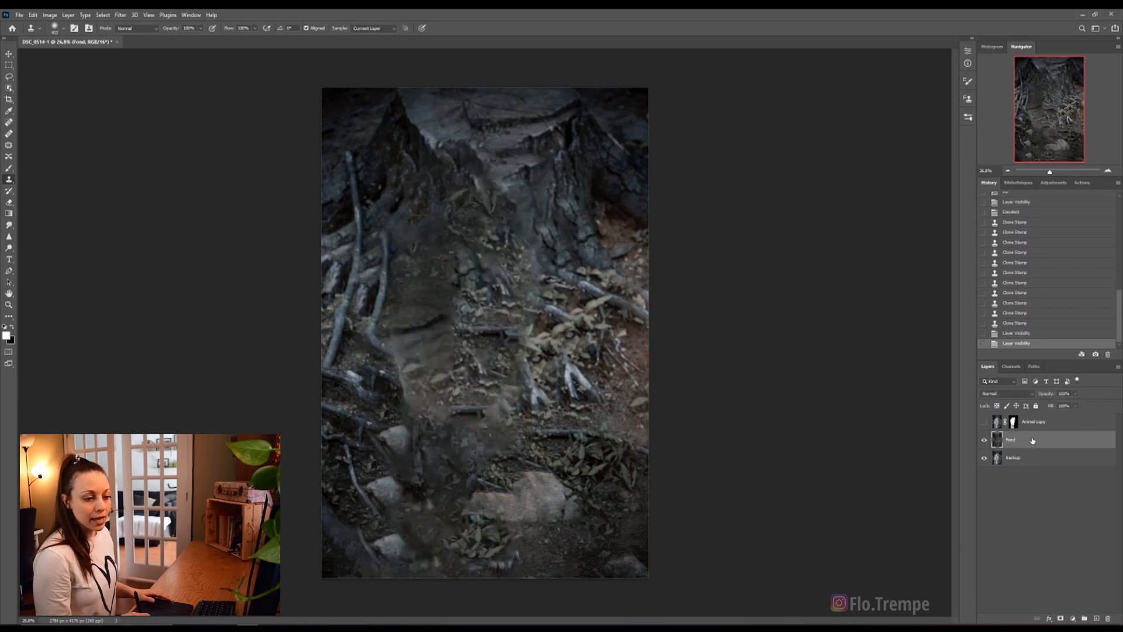
{"action": "left_click", "coordinate": [985, 422]}
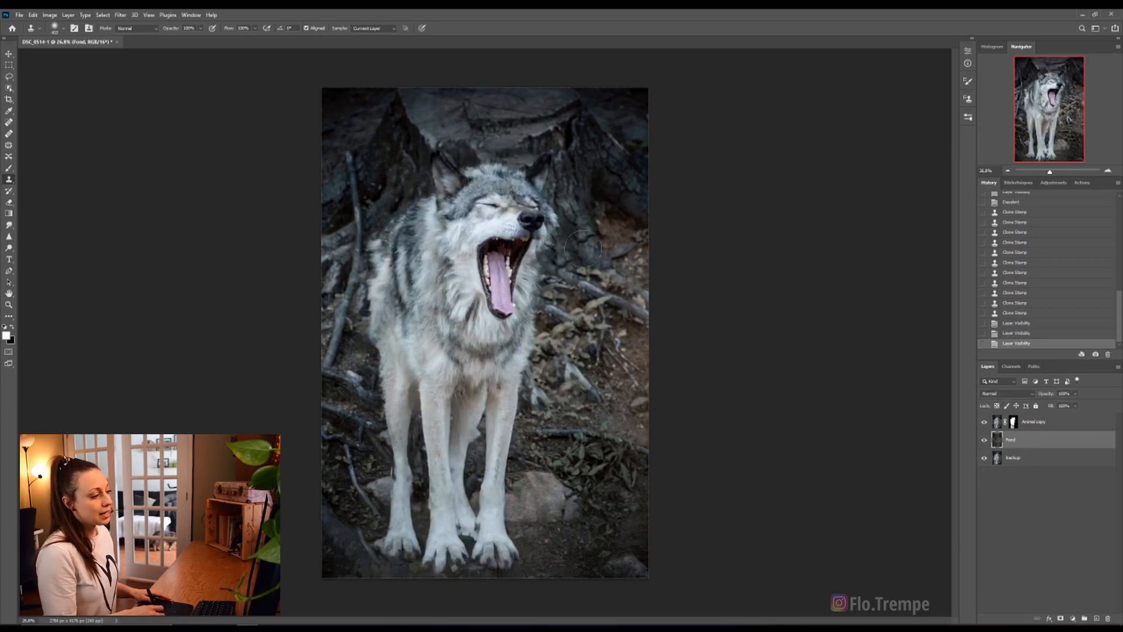
{"action": "left_click_drag", "start_coordinate": [573, 335], "coordinate": [558, 332]}
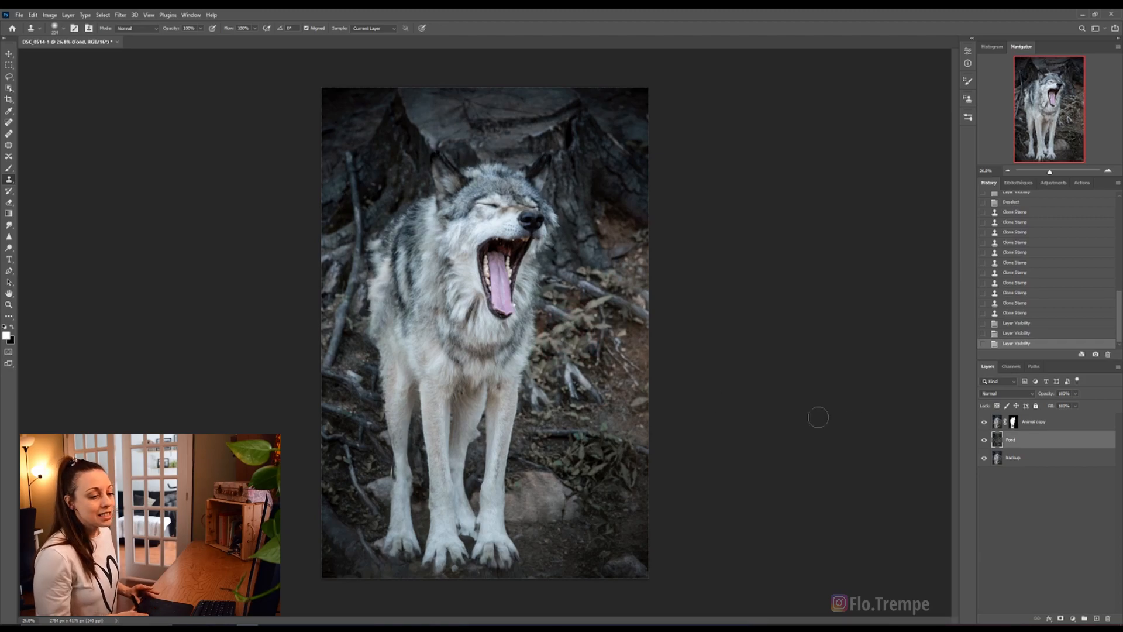
Step: Hide the Animal copy layer and convert the Fond layer to a Smart Object
{"action": "left_click", "coordinate": [1013, 421]}
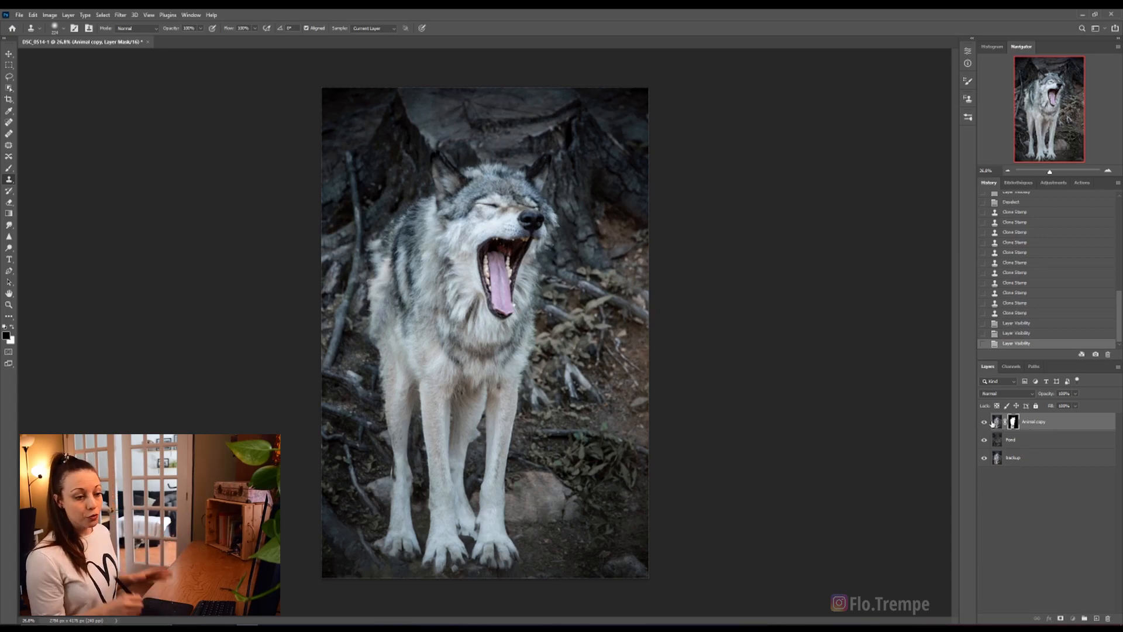
{"action": "left_click", "coordinate": [984, 422]}
{"action": "left_click", "coordinate": [1034, 443]}
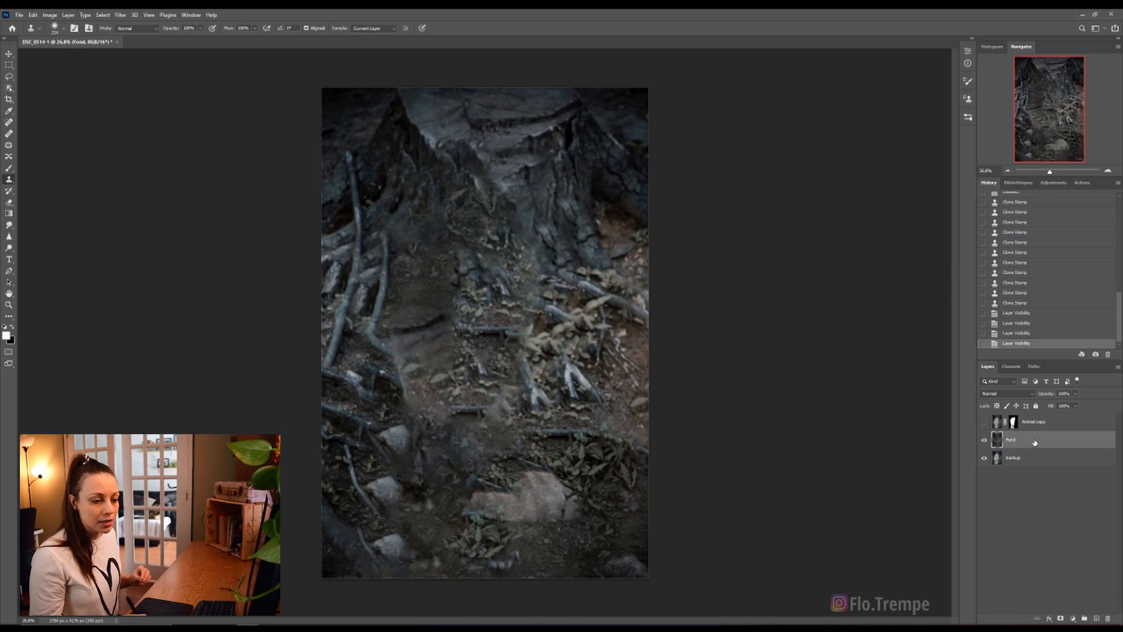
{"action": "right_click", "coordinate": [1035, 443]}
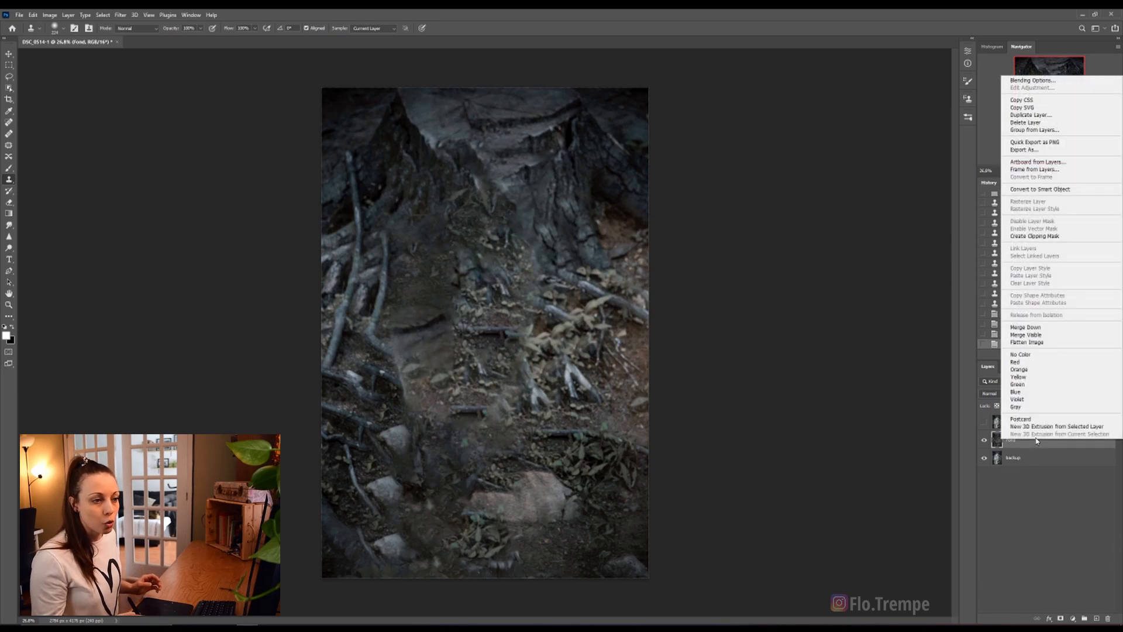
{"action": "left_click", "coordinate": [1055, 190]}
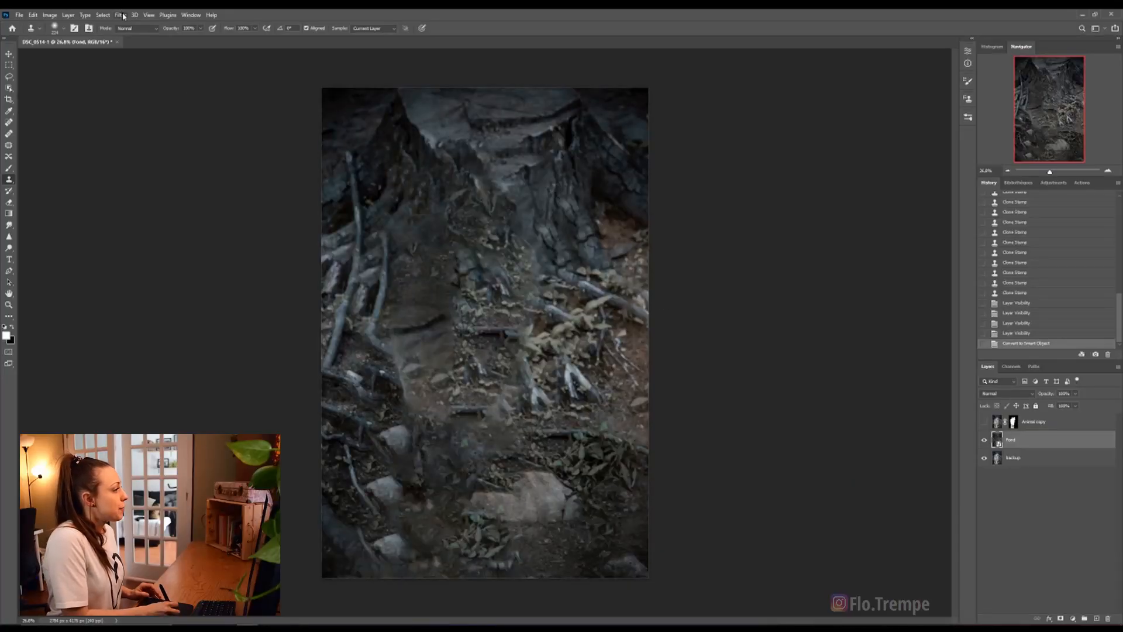
{"action": "left_click", "coordinate": [122, 15]}
{"action": "mouse_move", "coordinate": [143, 138]}
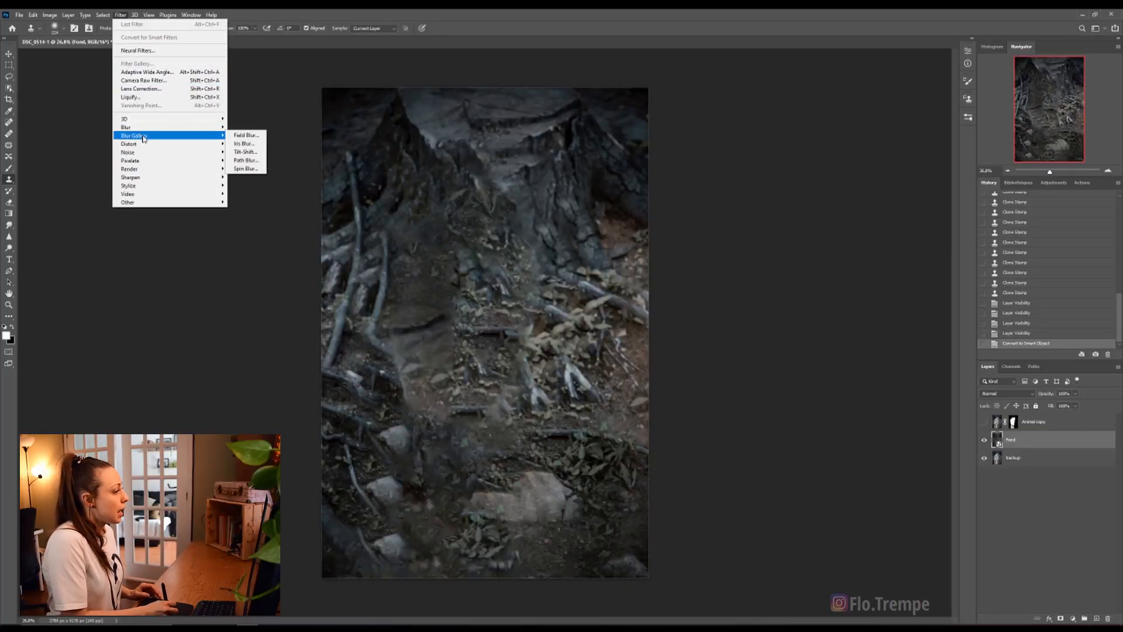
{"action": "left_click", "coordinate": [246, 136]}
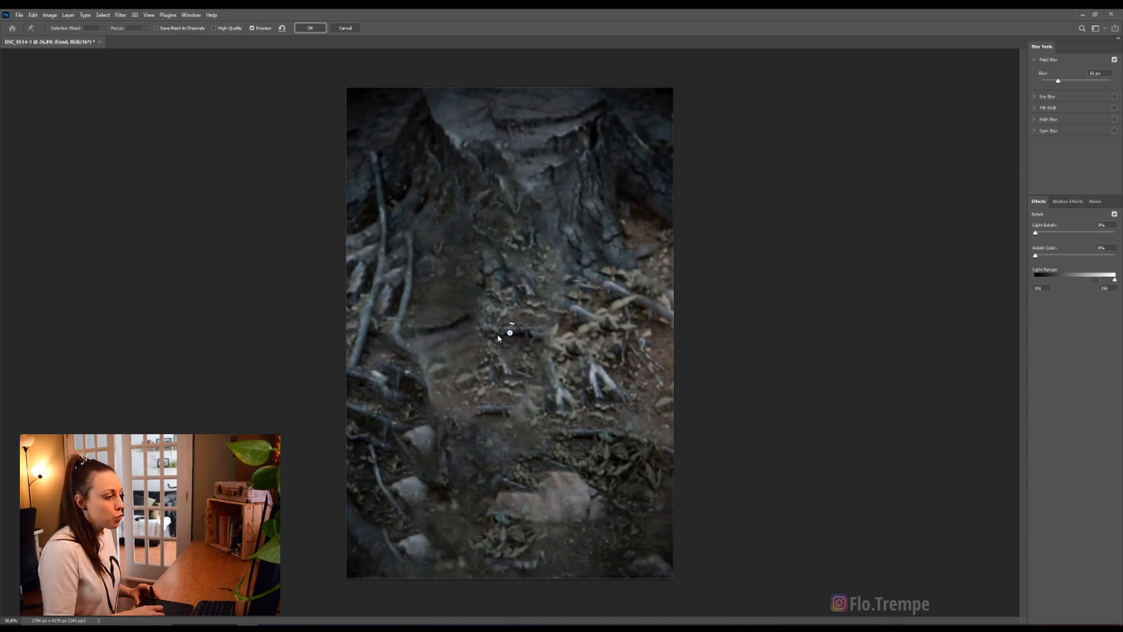
{"action": "left_click_drag", "start_coordinate": [511, 344], "coordinate": [513, 324]}
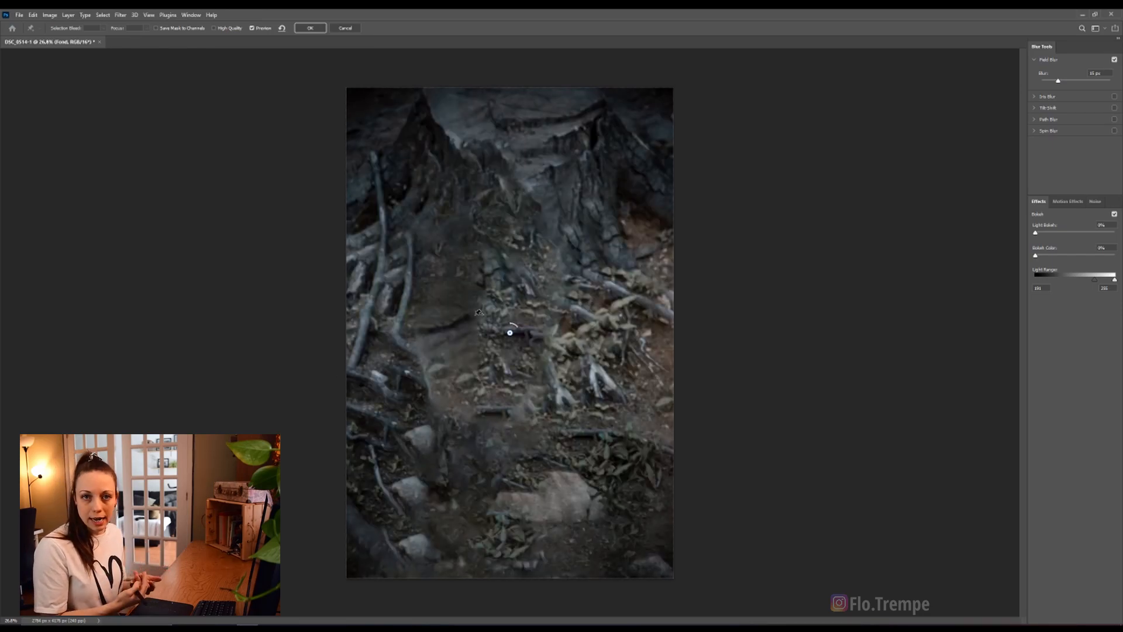
{"action": "left_click", "coordinate": [345, 28]}
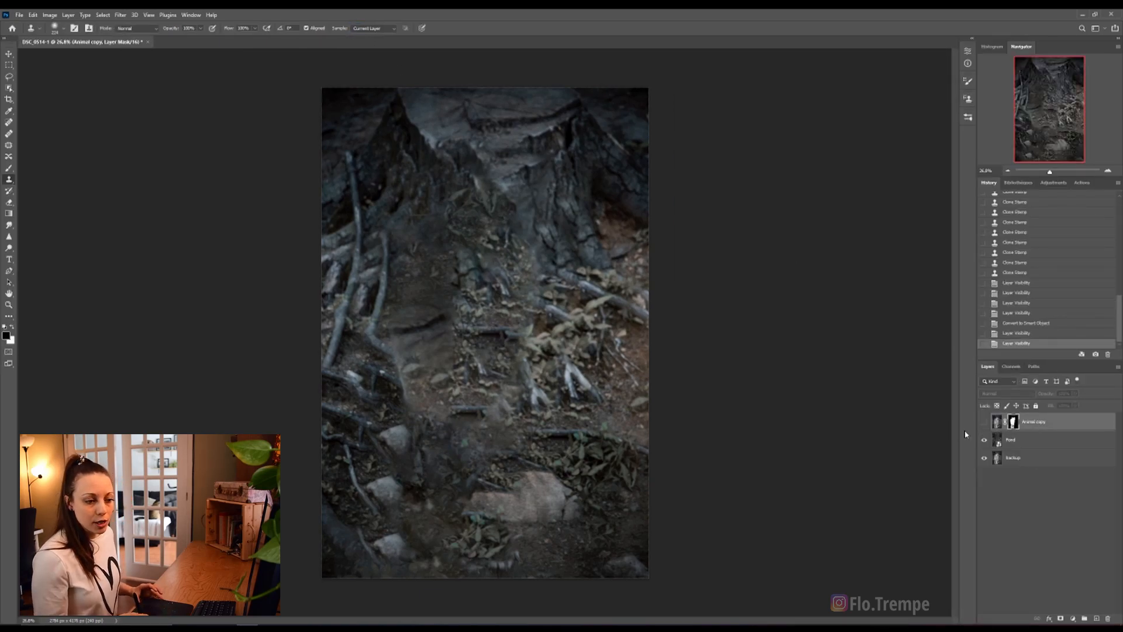
Step: Show the Animal copy layer and start a Field Blur on Fond with a strong blur pin at the wolf's head
{"action": "left_click", "coordinate": [984, 423]}
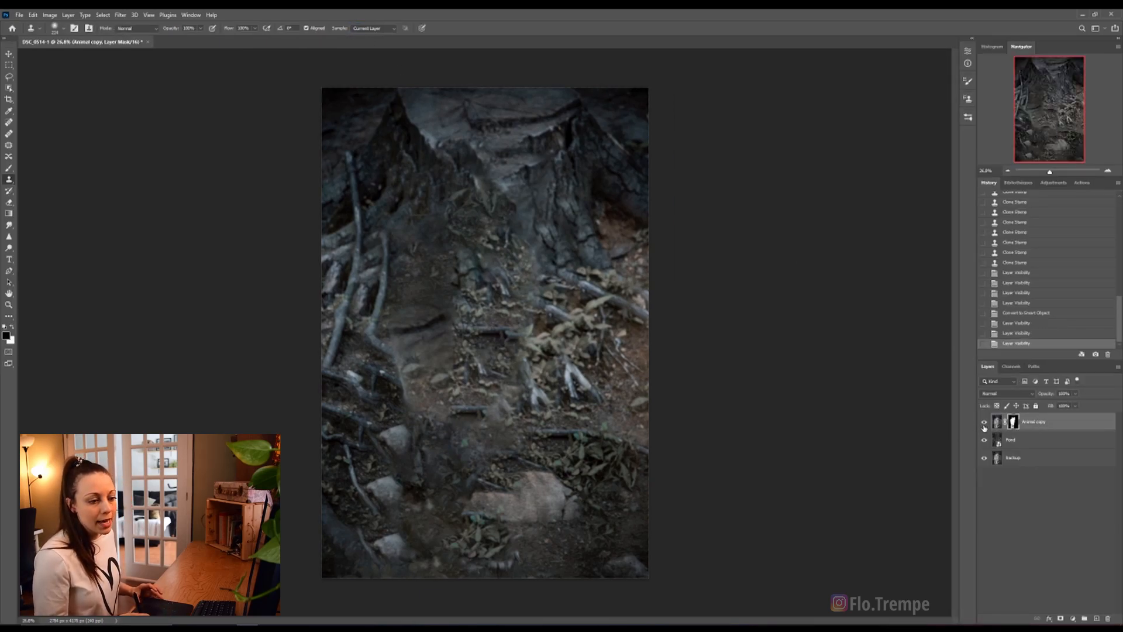
{"action": "left_click", "coordinate": [1038, 440]}
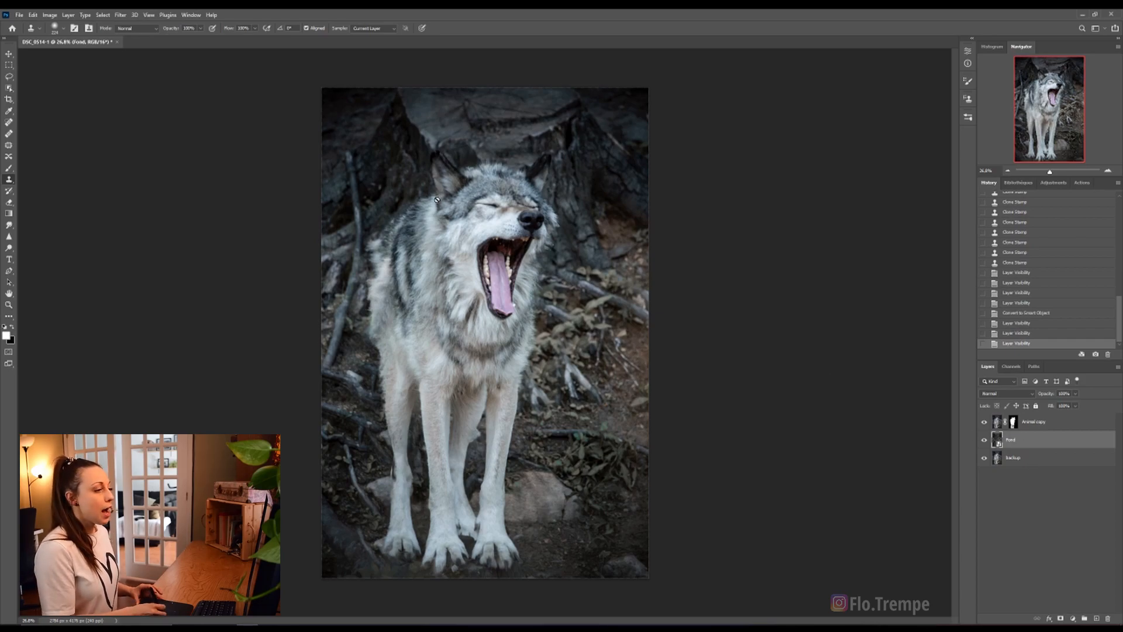
{"action": "left_click", "coordinate": [121, 15]}
{"action": "left_click", "coordinate": [239, 131]}
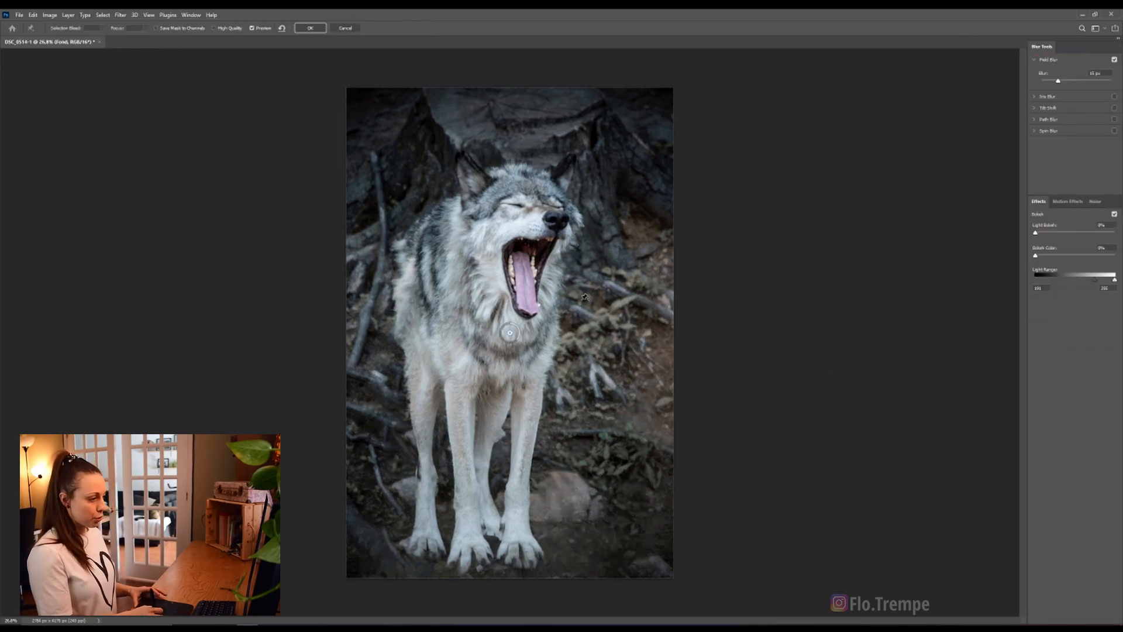
{"action": "mouse_move", "coordinate": [511, 333]}
{"action": "left_mouse_down"}
{"action": "mouse_move", "coordinate": [513, 302]}
{"action": "mouse_move", "coordinate": [514, 314]}
{"action": "left_mouse_up"}
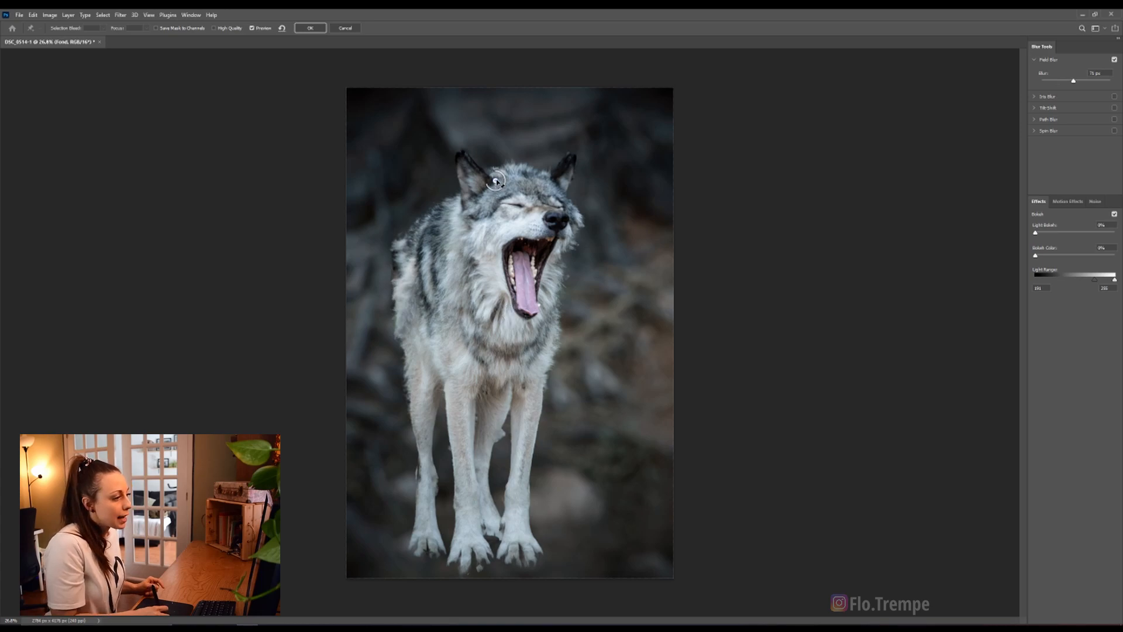
{"action": "mouse_move", "coordinate": [498, 181]}
{"action": "left_mouse_down"}
{"action": "mouse_move", "coordinate": [507, 179]}
{"action": "mouse_move", "coordinate": [498, 188]}
{"action": "left_mouse_up"}
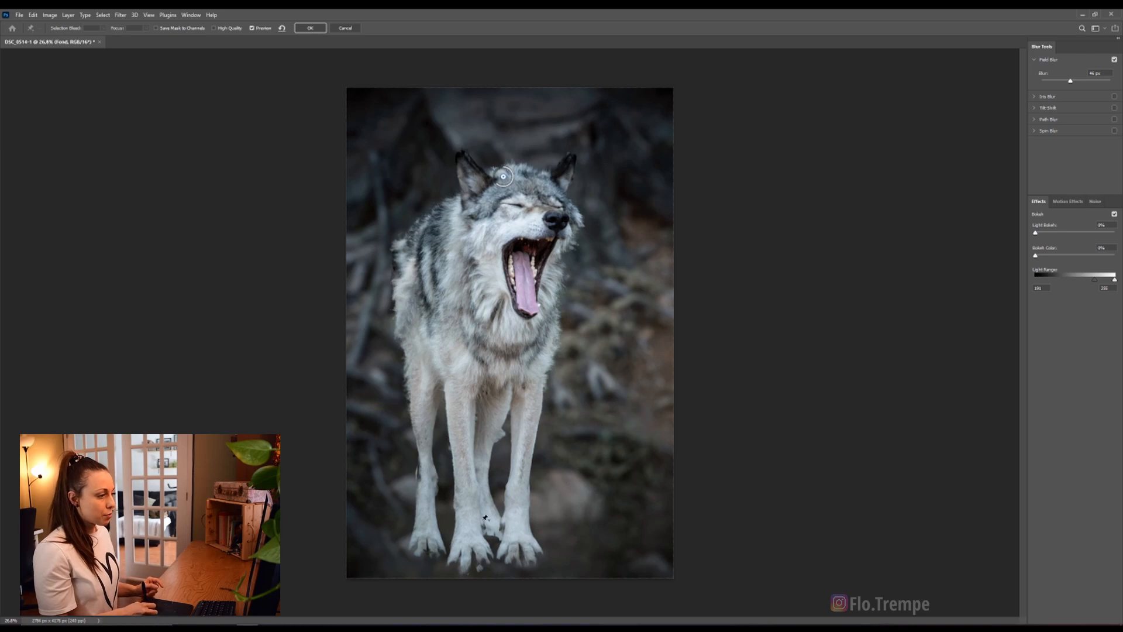
Step: Add a second Field Blur pin with very low blur between the wolf's paws and strengthen the head pin's blur
{"action": "left_click", "coordinate": [492, 534]}
{"action": "mouse_move", "coordinate": [502, 532]}
{"action": "left_mouse_down"}
{"action": "mouse_move", "coordinate": [495, 525]}
{"action": "mouse_move", "coordinate": [501, 537]}
{"action": "left_mouse_up"}
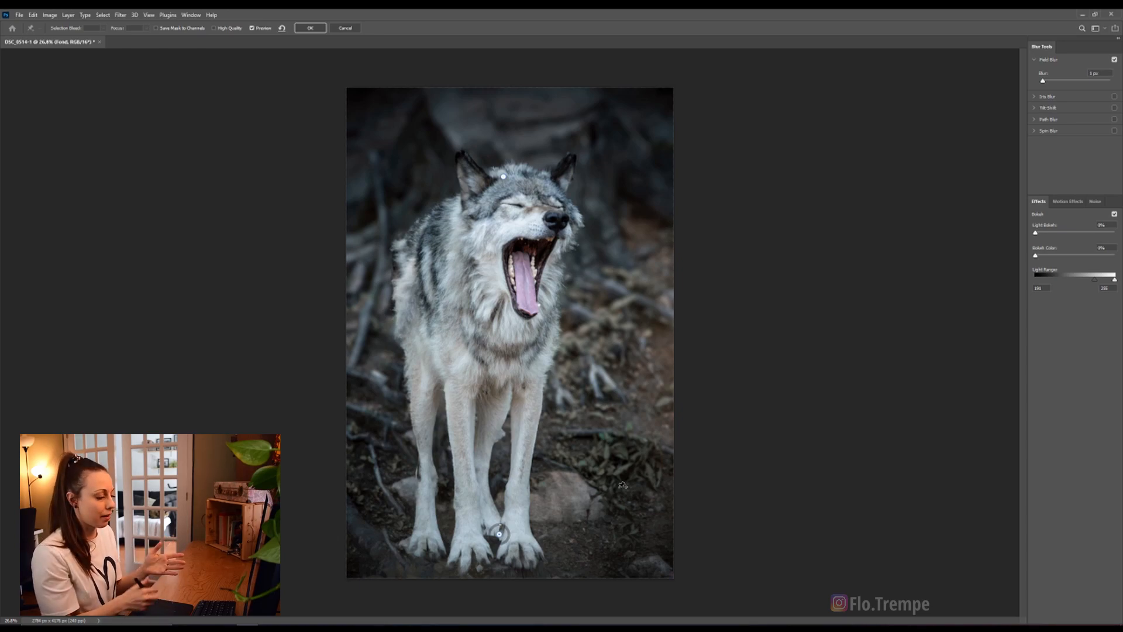
{"action": "left_click_drag", "start_coordinate": [501, 536], "coordinate": [507, 528]}
{"action": "left_click_drag", "start_coordinate": [504, 178], "coordinate": [508, 177]}
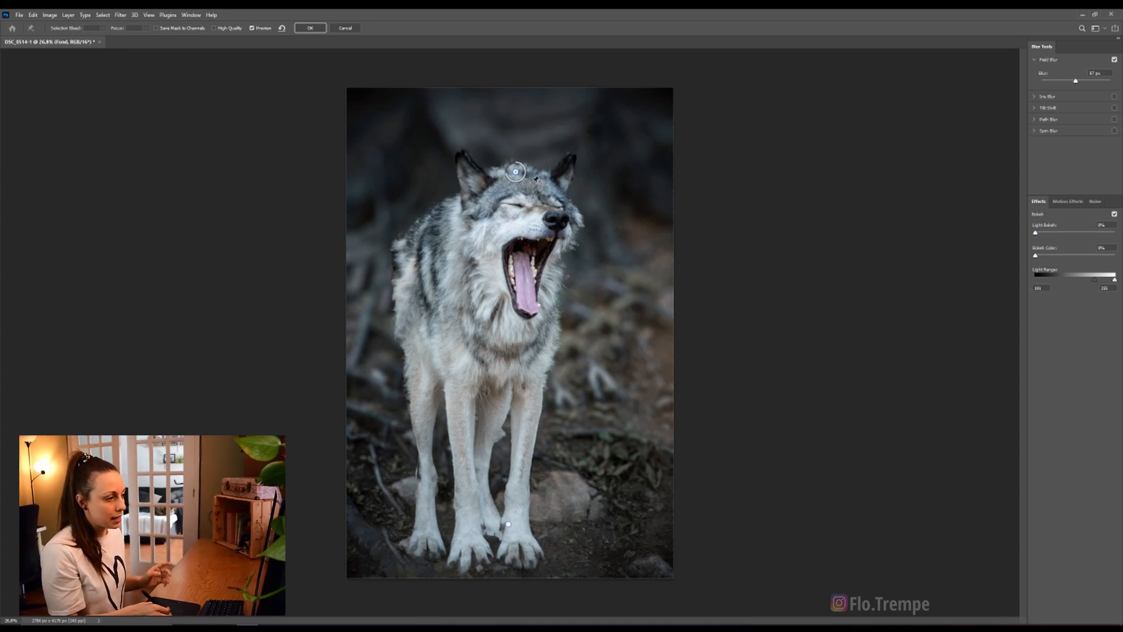
{"action": "left_click", "coordinate": [506, 524]}
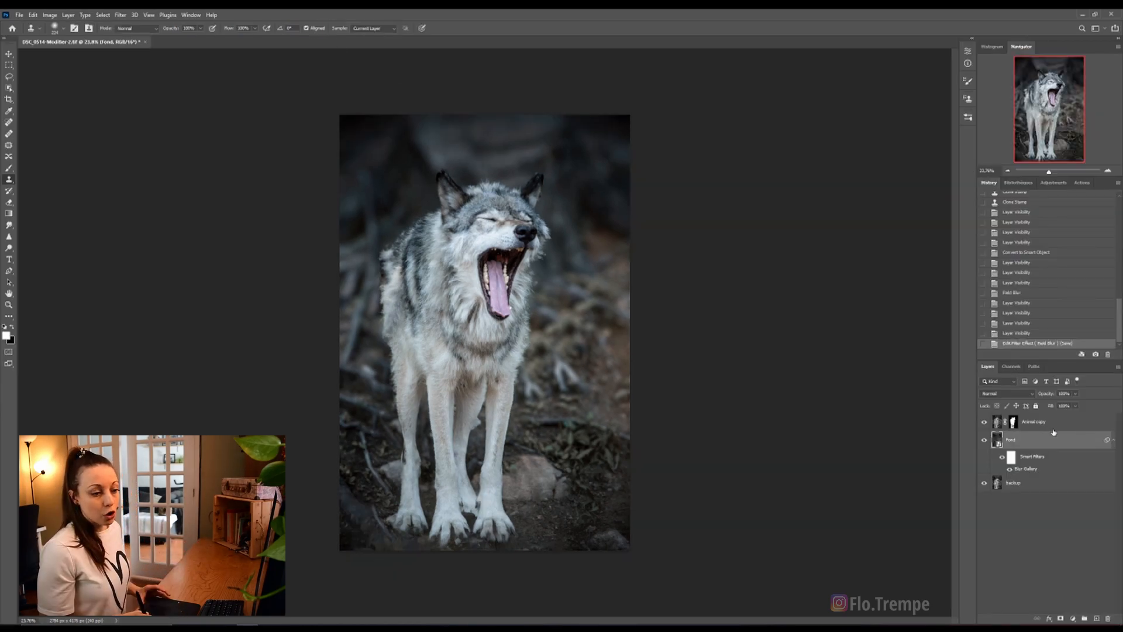
Step: Toggle Fond's visibility to check the blur, reopen its Blur Gallery smart filter and apply a weaker blur at the head pin
{"action": "left_click", "coordinate": [984, 440]}
{"action": "left_click", "coordinate": [985, 440]}
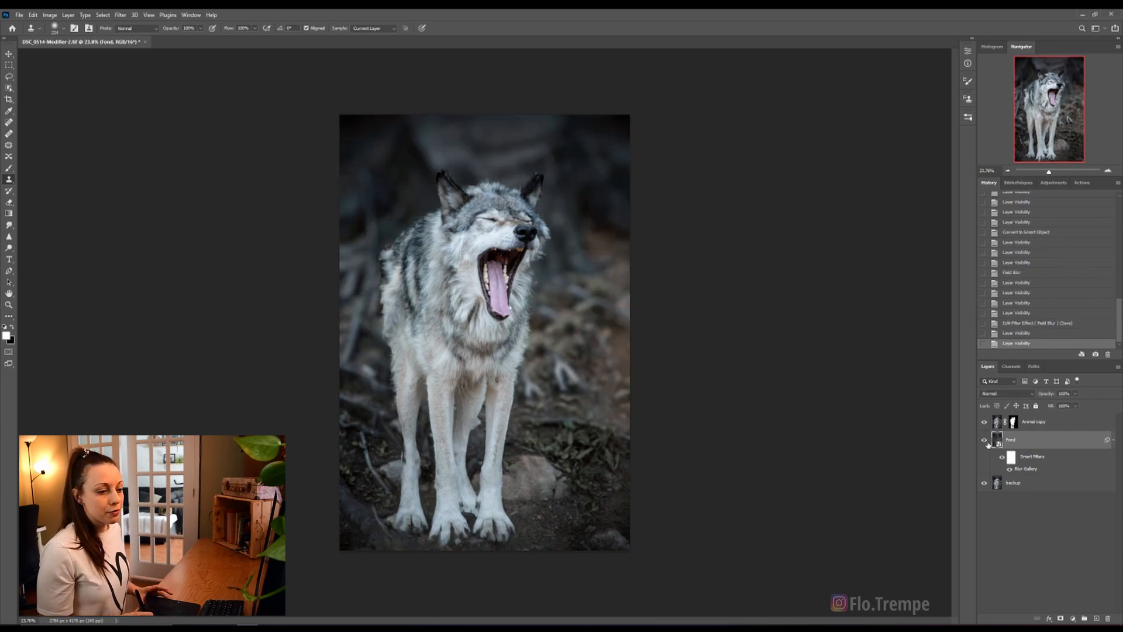
{"action": "double_click", "coordinate": [1025, 466]}
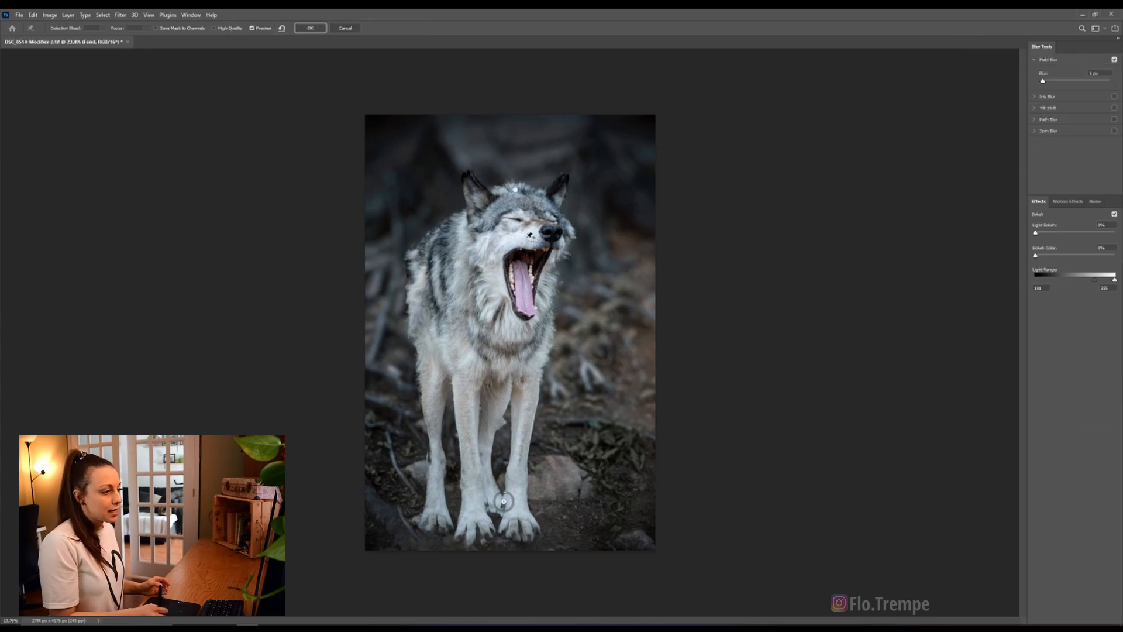
{"action": "left_click", "coordinate": [516, 191]}
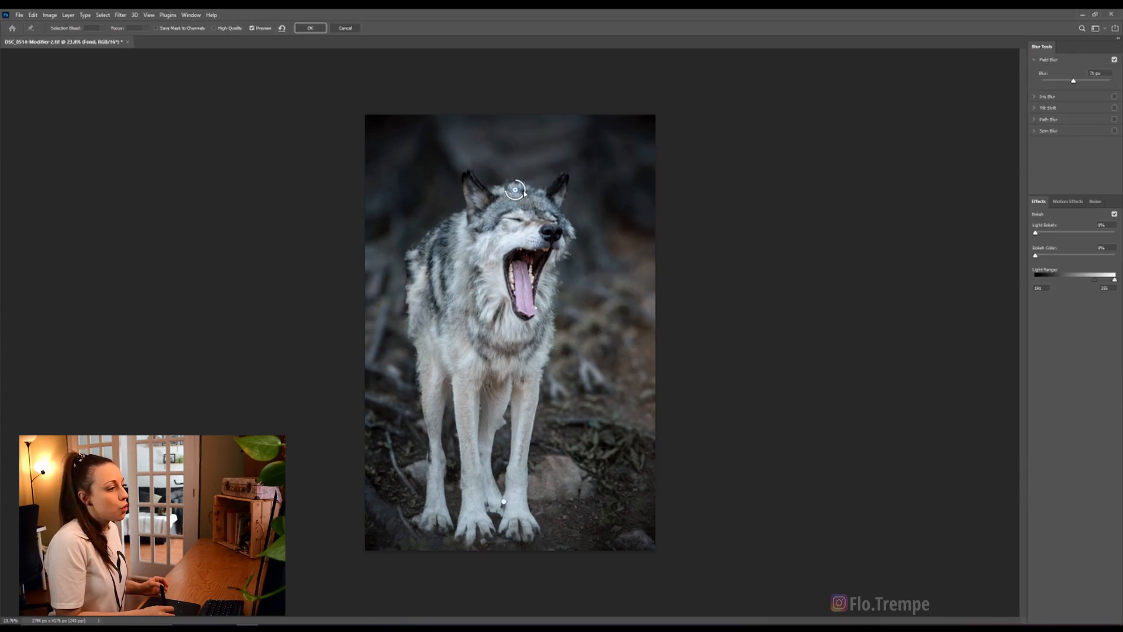
{"action": "left_click", "coordinate": [310, 28]}
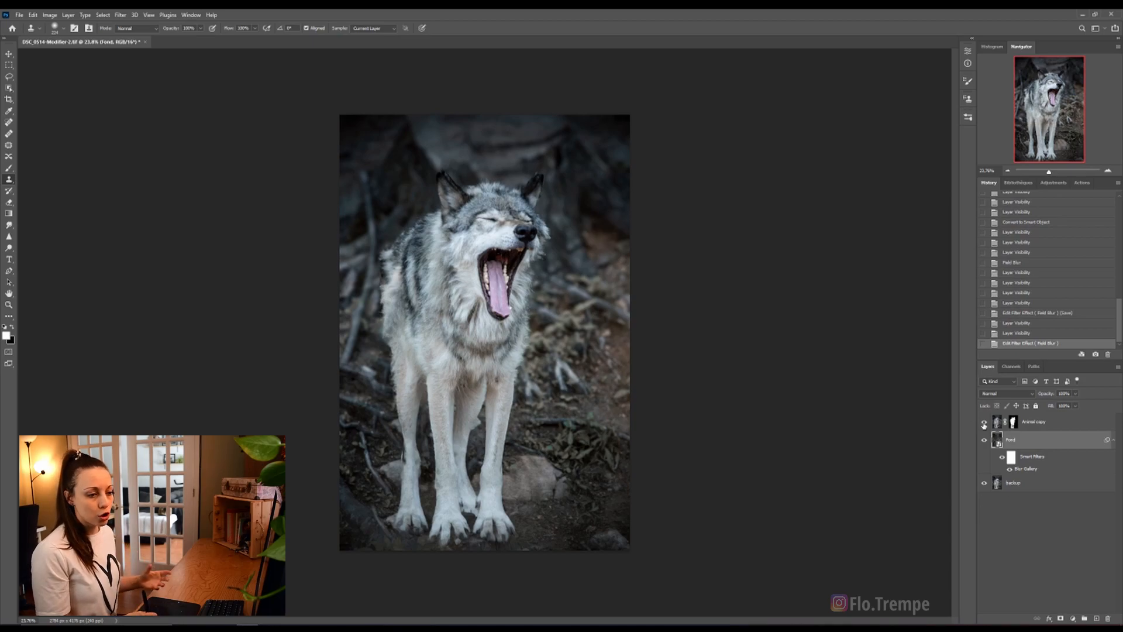
Step: Toggle the Animal copy layer's visibility to check the cutout and open its layer mask in Select and Mask
{"action": "left_click", "coordinate": [985, 422]}
{"action": "left_click", "coordinate": [985, 422]}
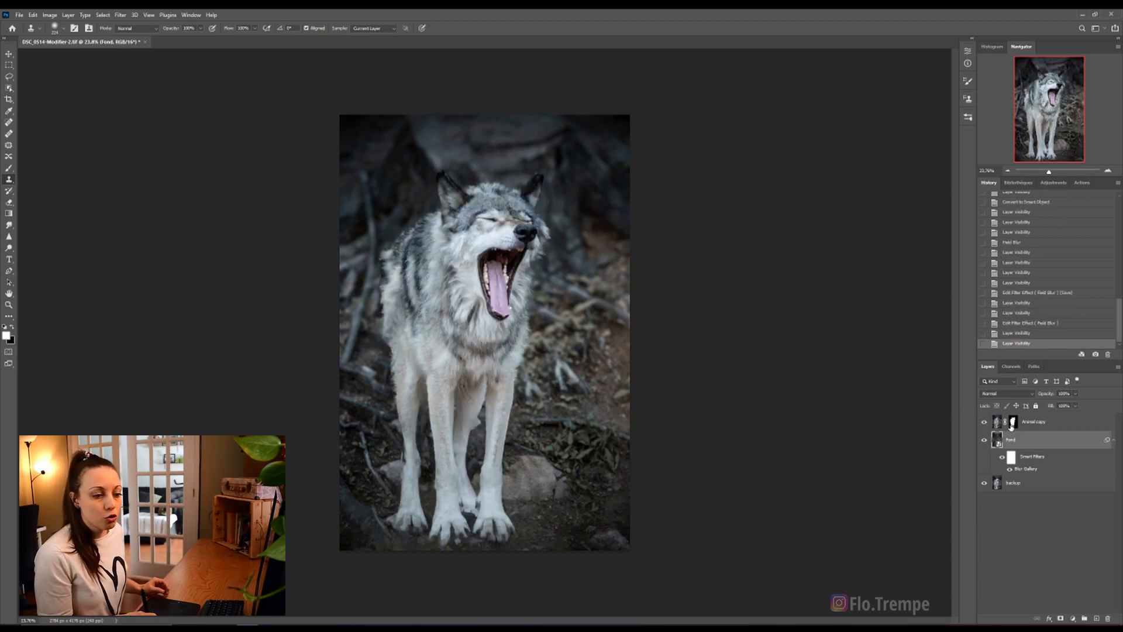
{"action": "double_click", "coordinate": [1014, 424]}
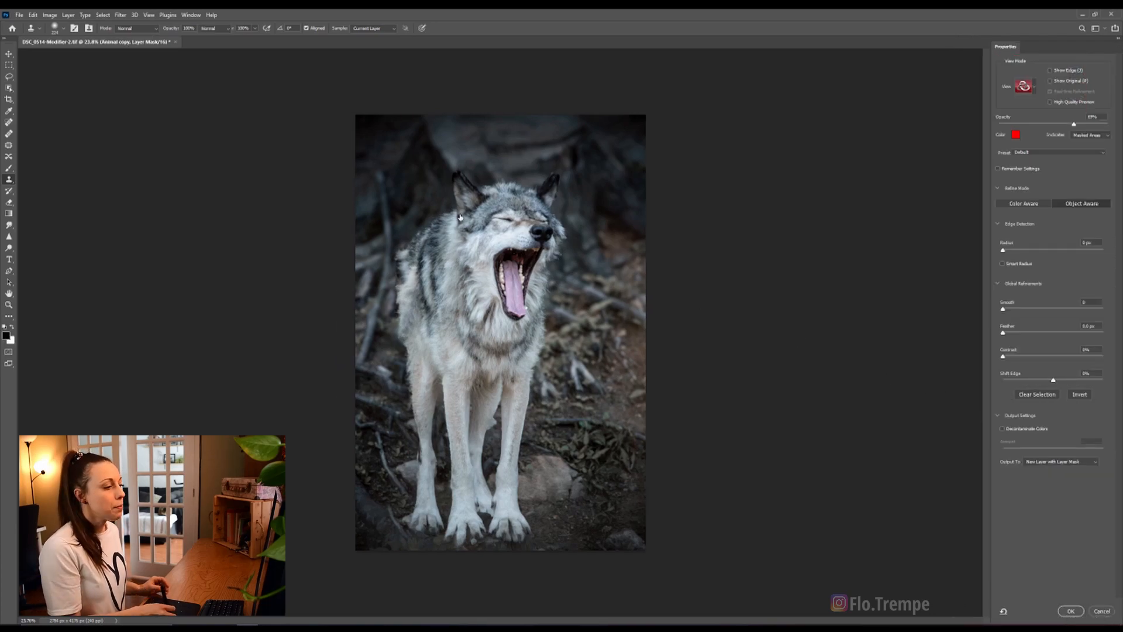